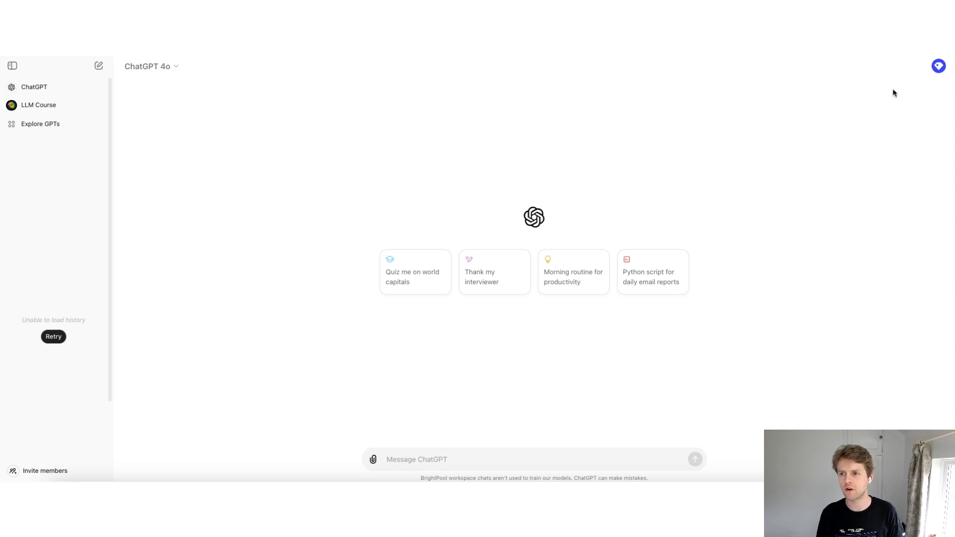
Download the ChatGPT macOS desktop app from the web account menu.
left_click(938, 70)
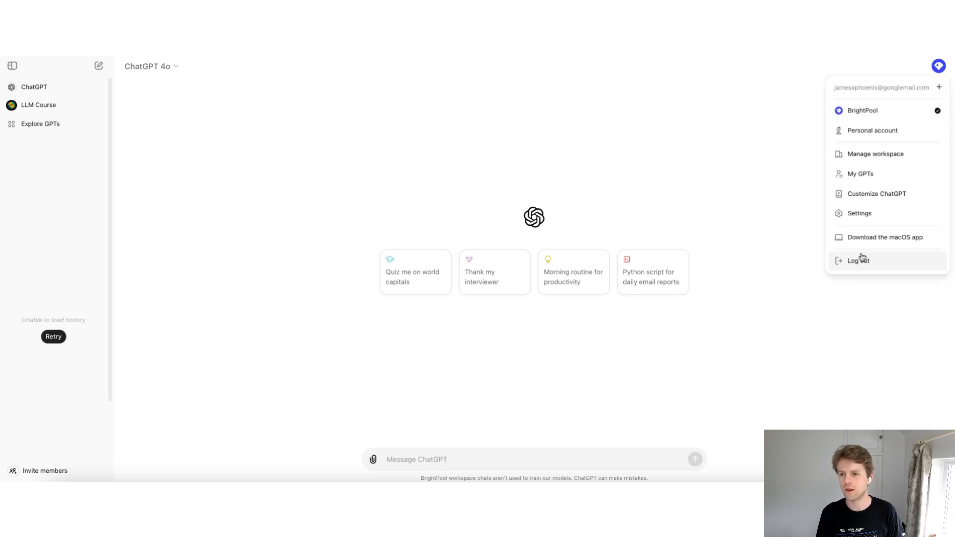
left_click(914, 241)
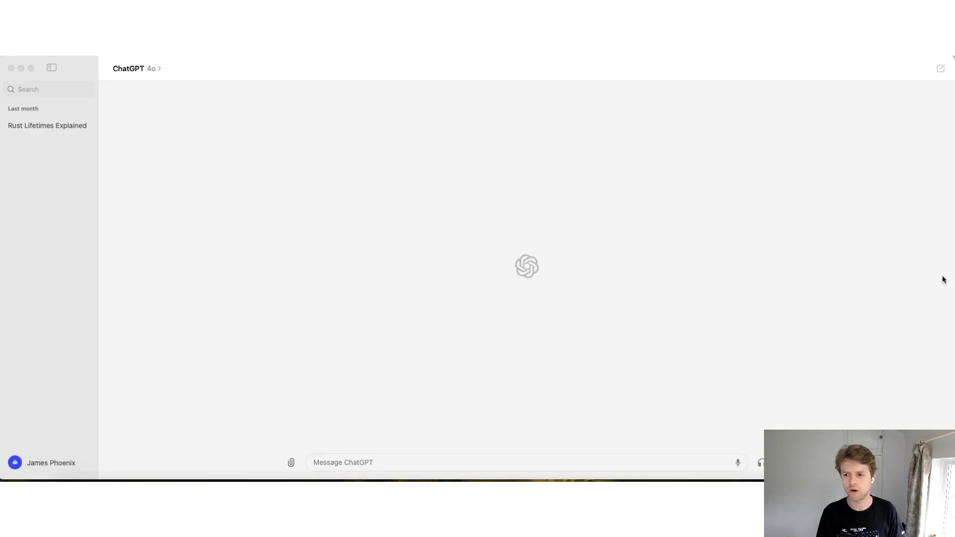
Open the desktop app's Settings window from the account menu and move it lower on screen.
left_click(330, 363)
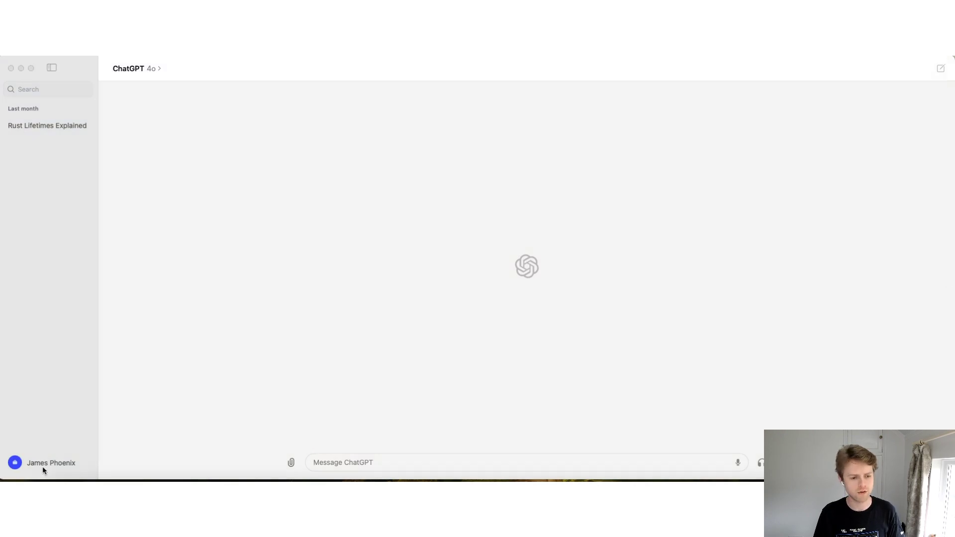
left_click(49, 461)
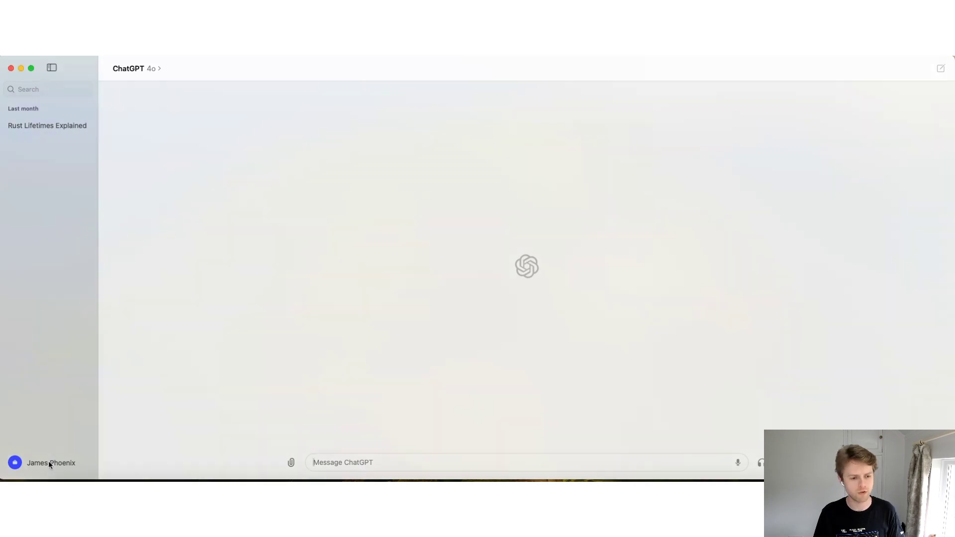
left_click(42, 461)
left_click(46, 424)
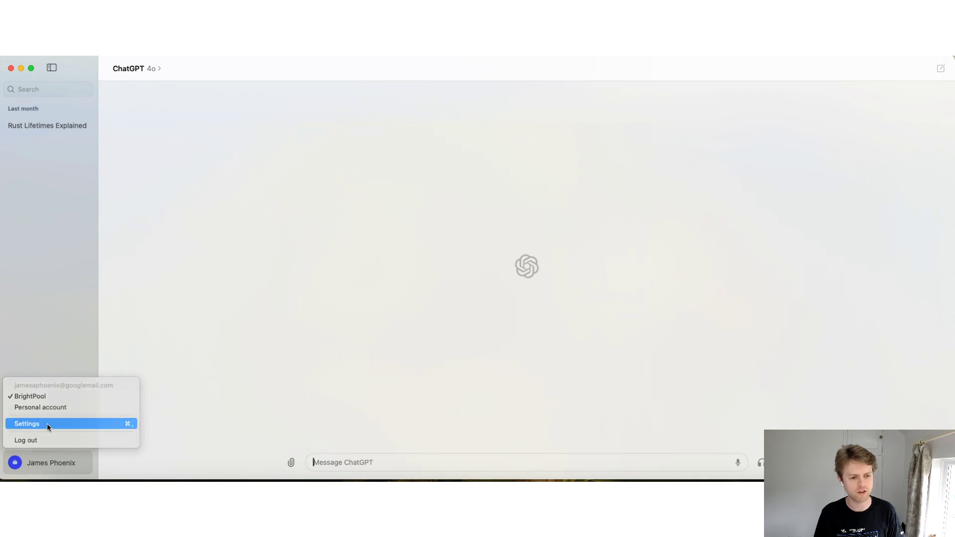
left_click_drag(443, 65, 439, 124)
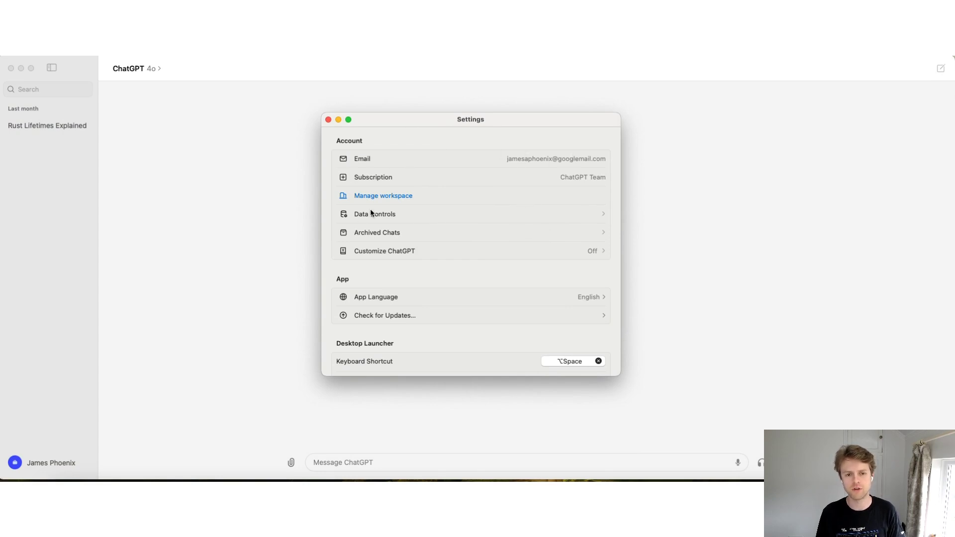
left_click(419, 215)
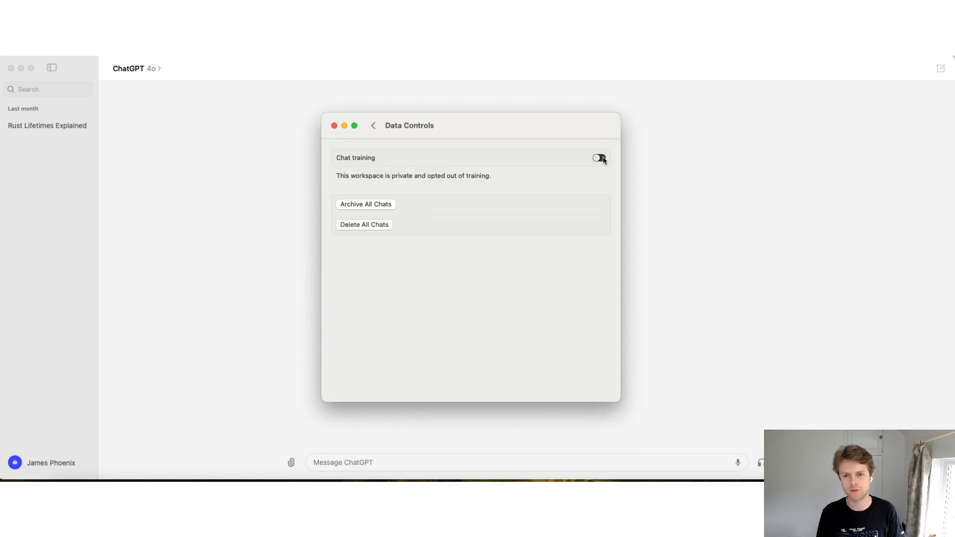
left_click(373, 126)
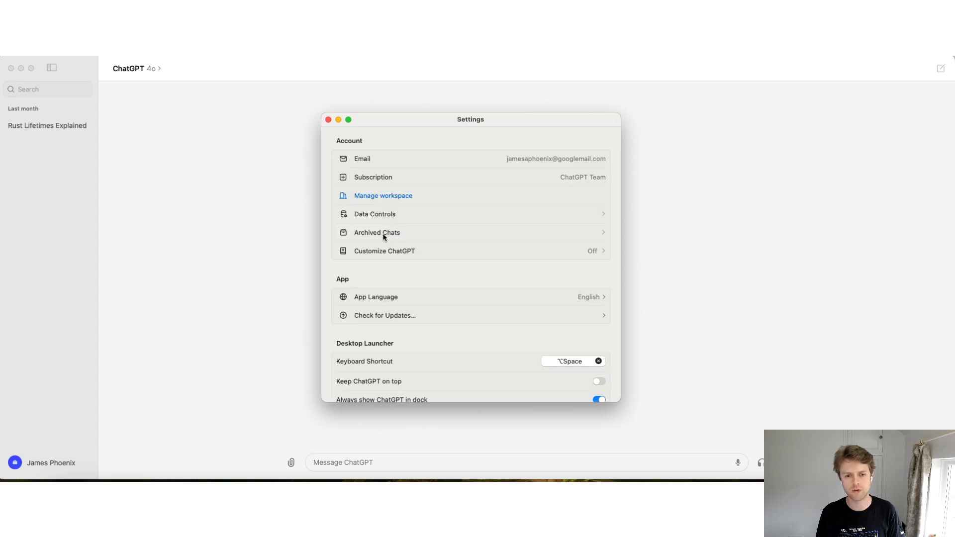
left_click(383, 252)
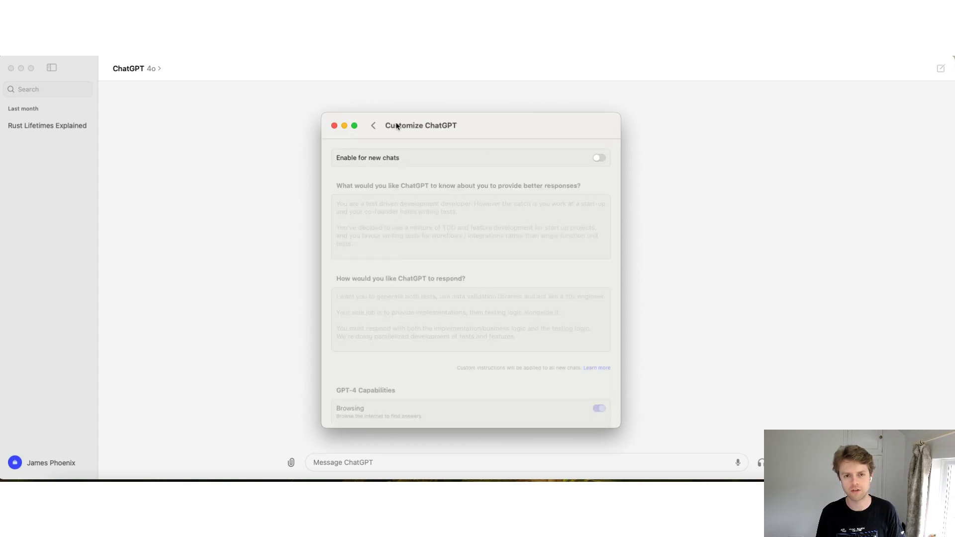
left_click(599, 157)
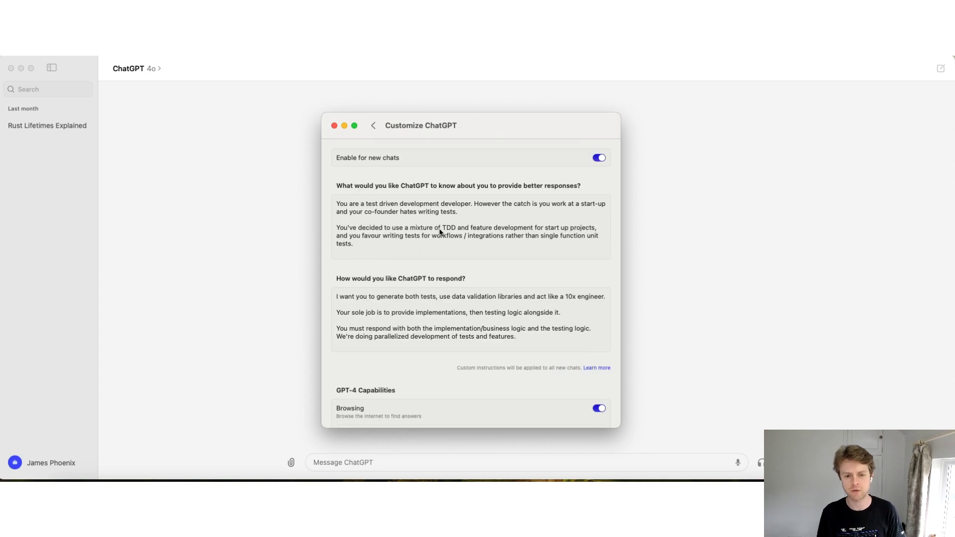
scroll(423, 251, "down", 3)
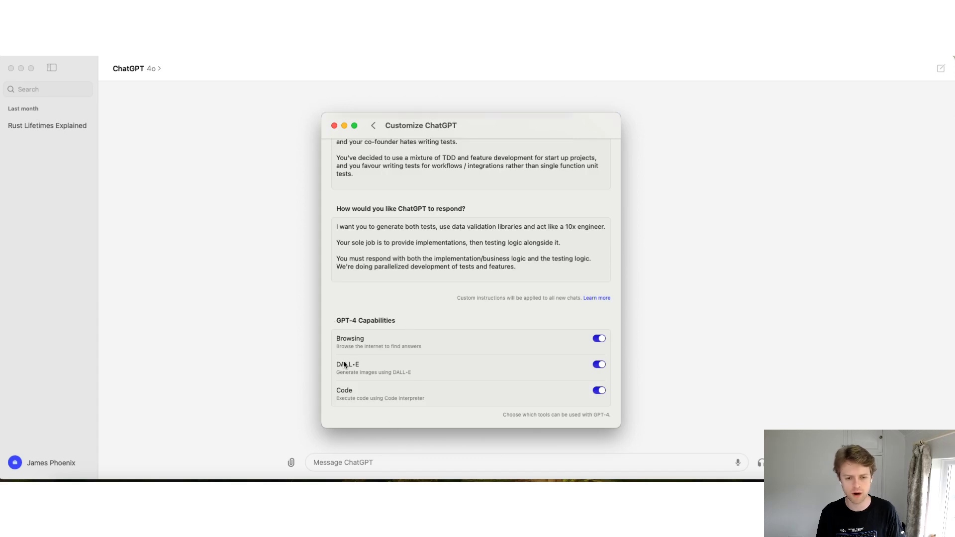
scroll(493, 269, "up", 3)
left_click(597, 159)
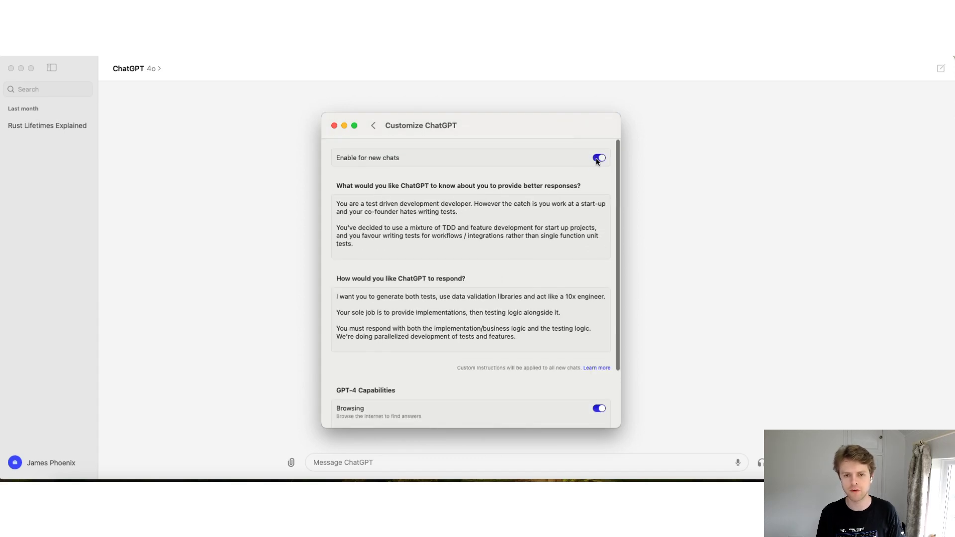
left_click(373, 126)
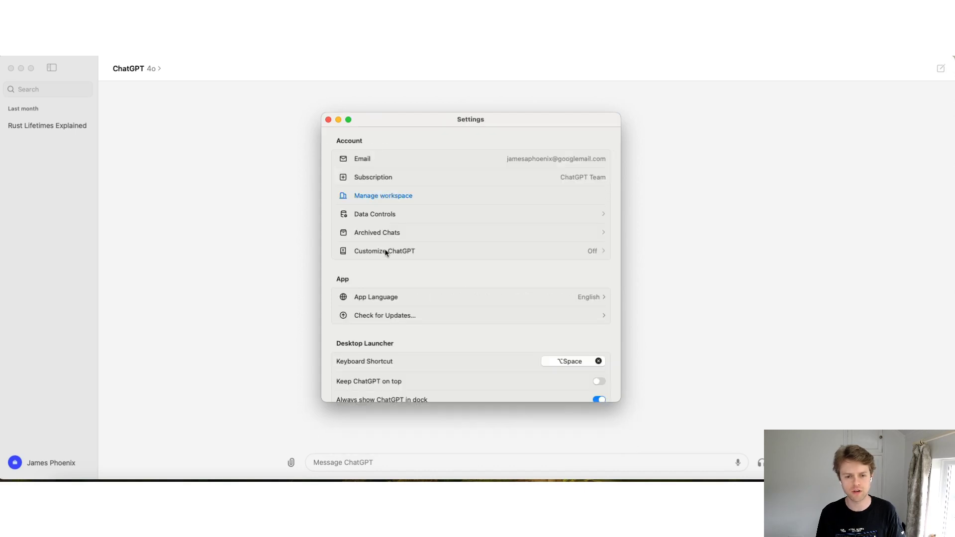
Preview the Ember, Breeze and Cove voices, then keep Juniper as the voice.
scroll(385, 252, "down", 3)
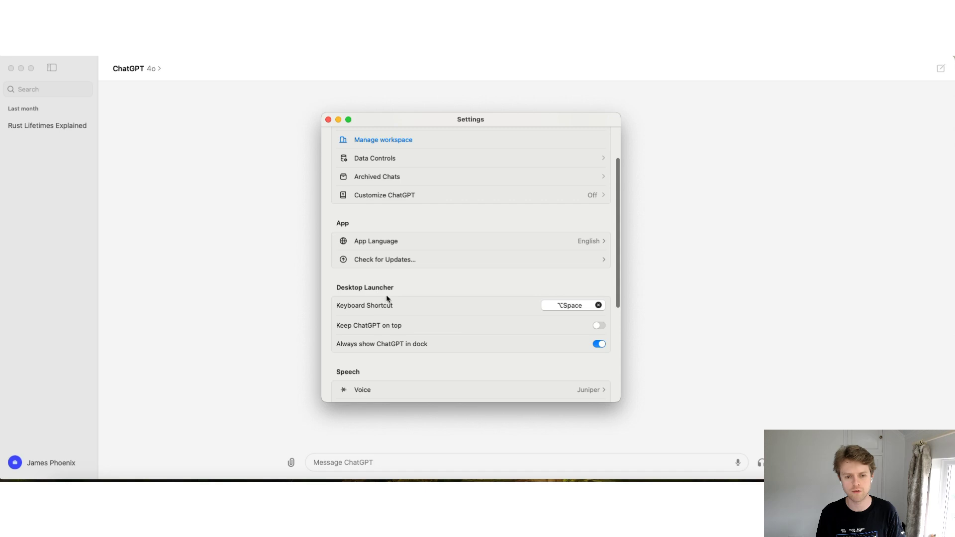
scroll(371, 292, "down", 2)
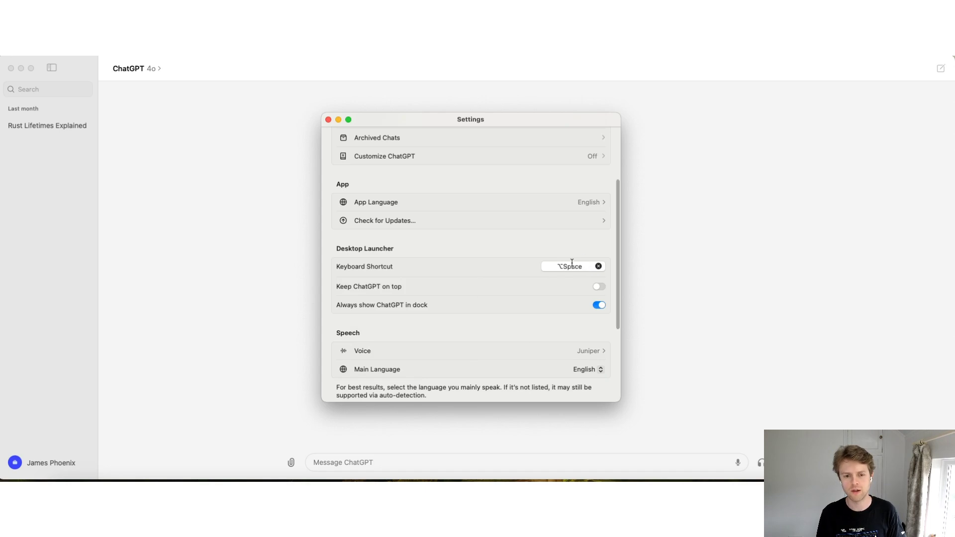
scroll(505, 303, "down", 3)
left_click(588, 297)
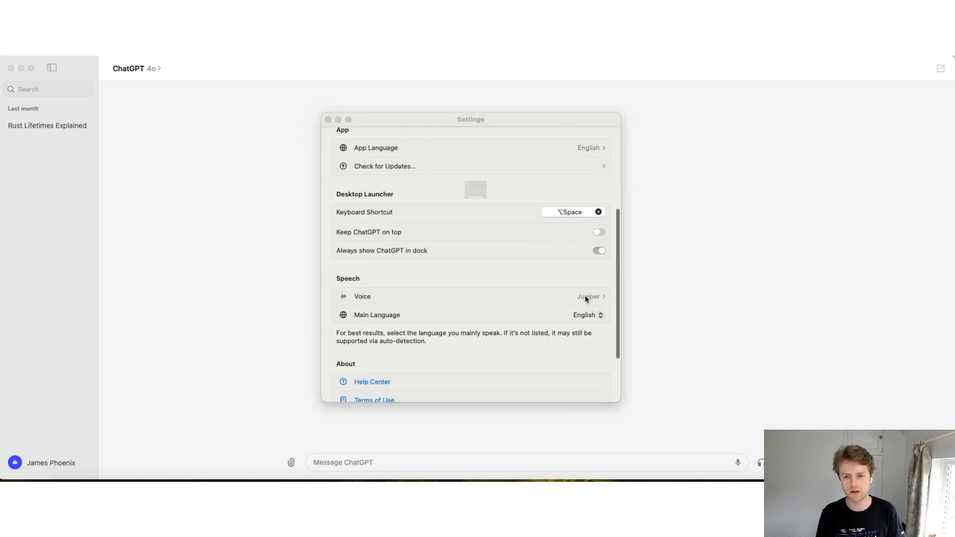
left_click(421, 199)
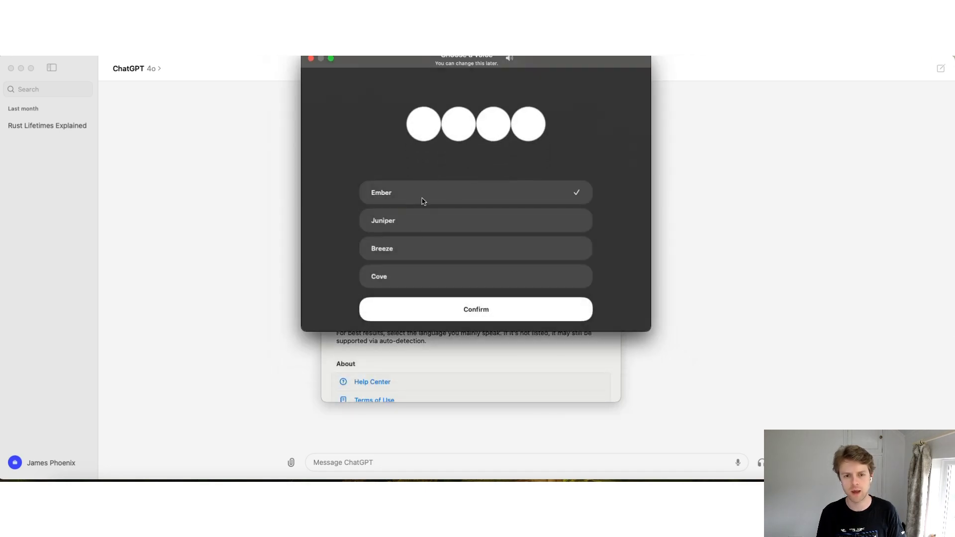
left_click(411, 223)
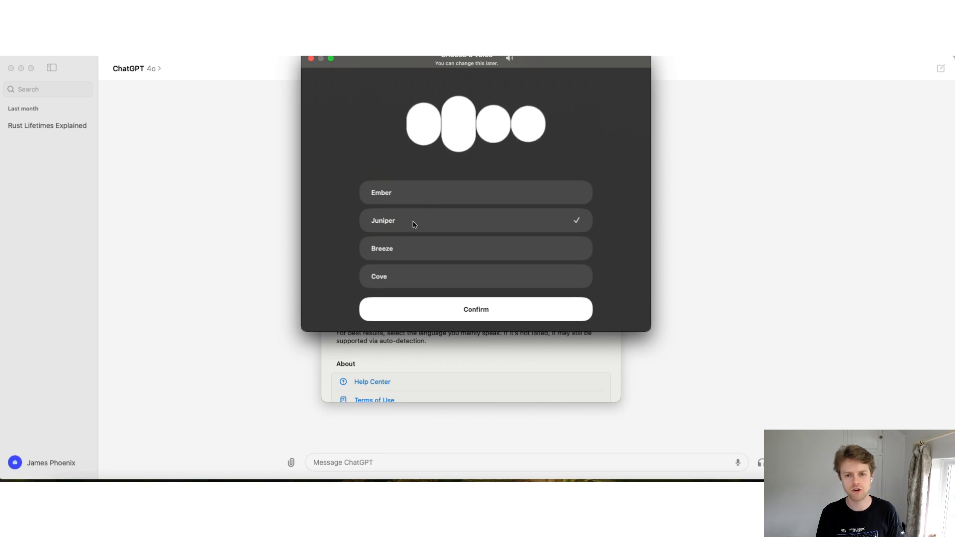
left_click(407, 248)
left_click(411, 278)
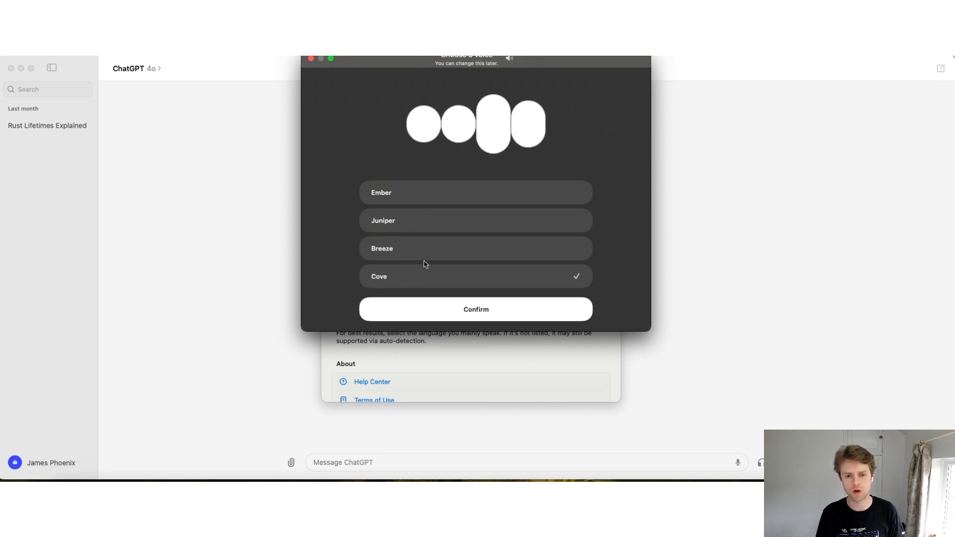
left_click(412, 223)
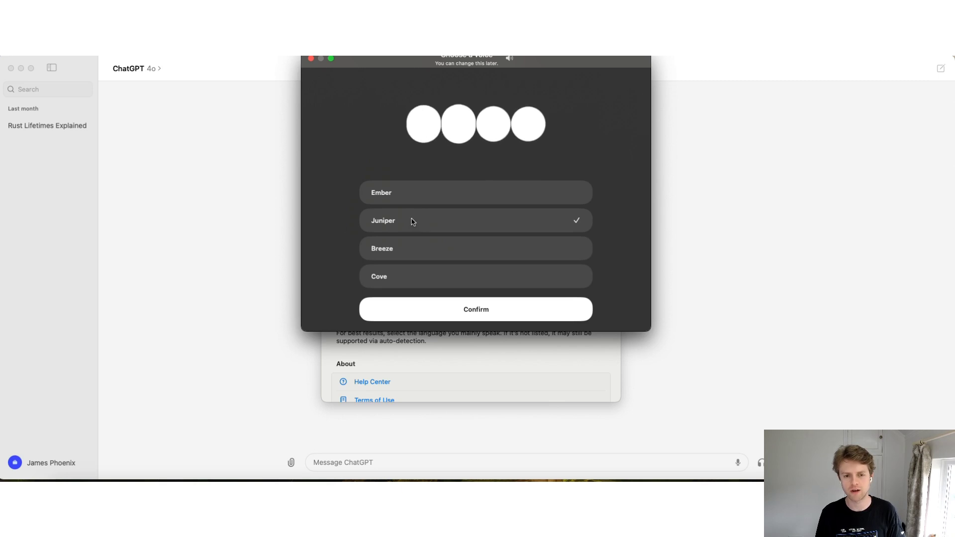
left_click(310, 58)
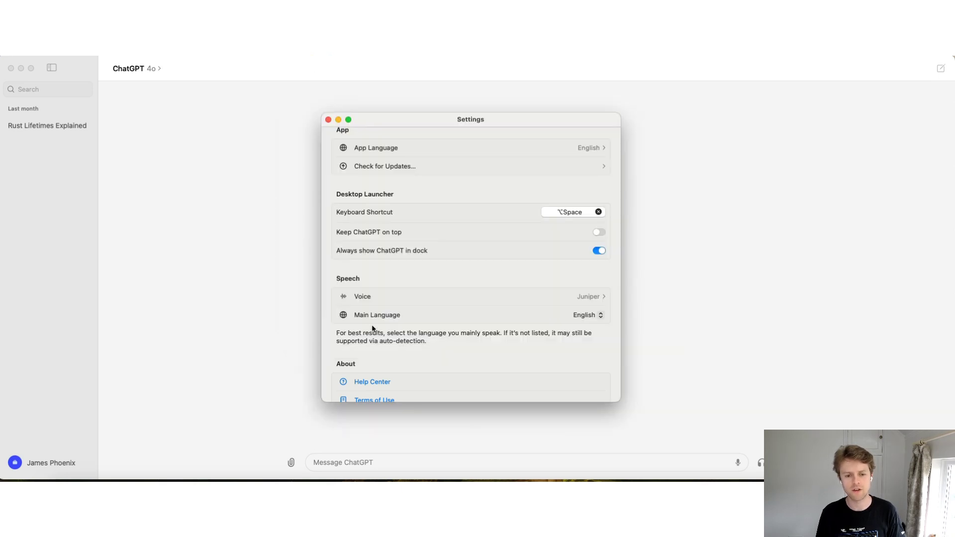
Close the Settings window, returning to the empty new chat.
scroll(380, 318, "down", 5)
scroll(389, 313, "up", 3)
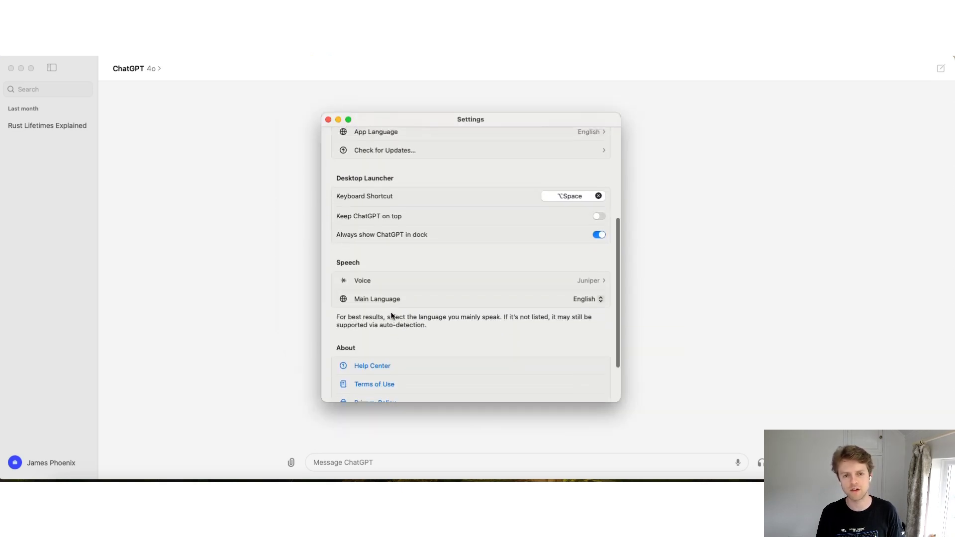
scroll(368, 323, "down", 3)
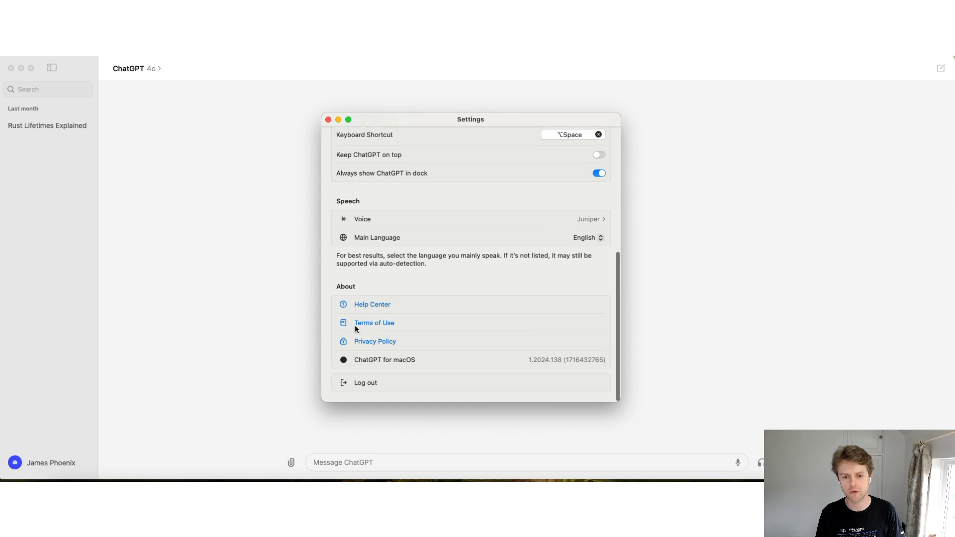
left_click(328, 120)
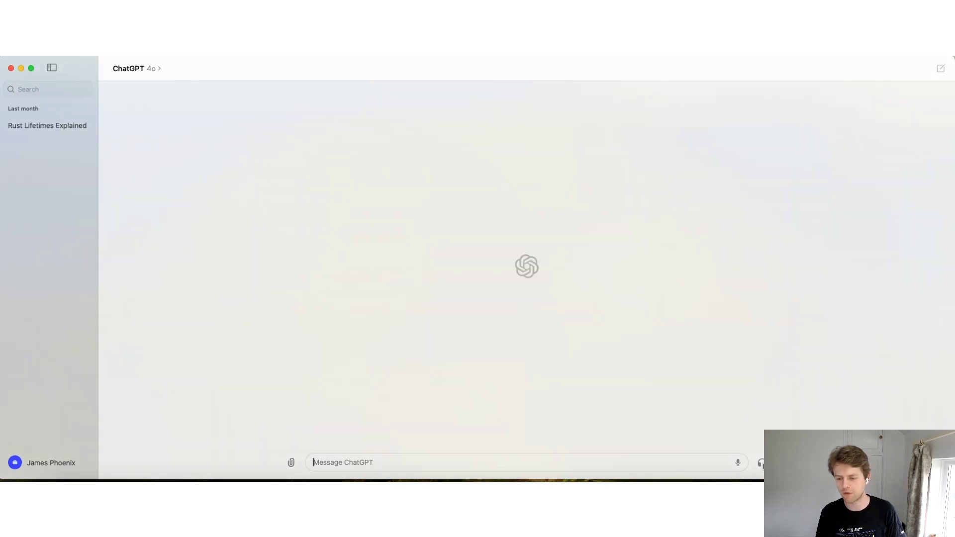
Hold a voice conversation, pausing and resuming it, then exit voice mode to view the transcript.
left_click(760, 463)
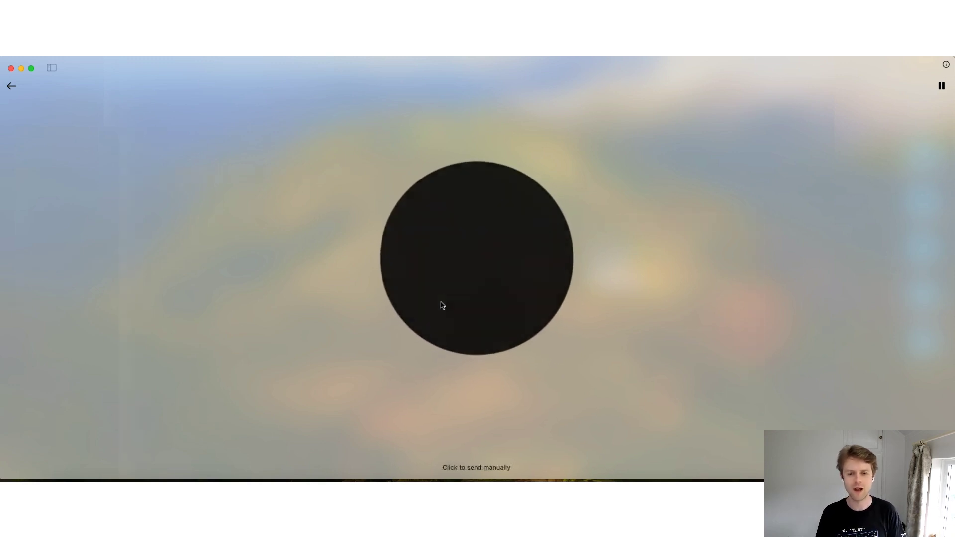
left_click(440, 304)
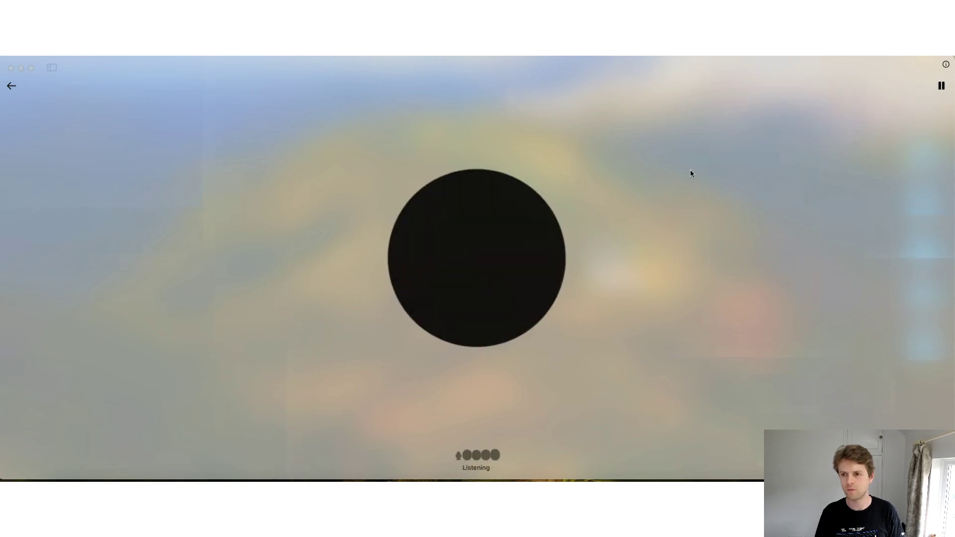
left_click(941, 87)
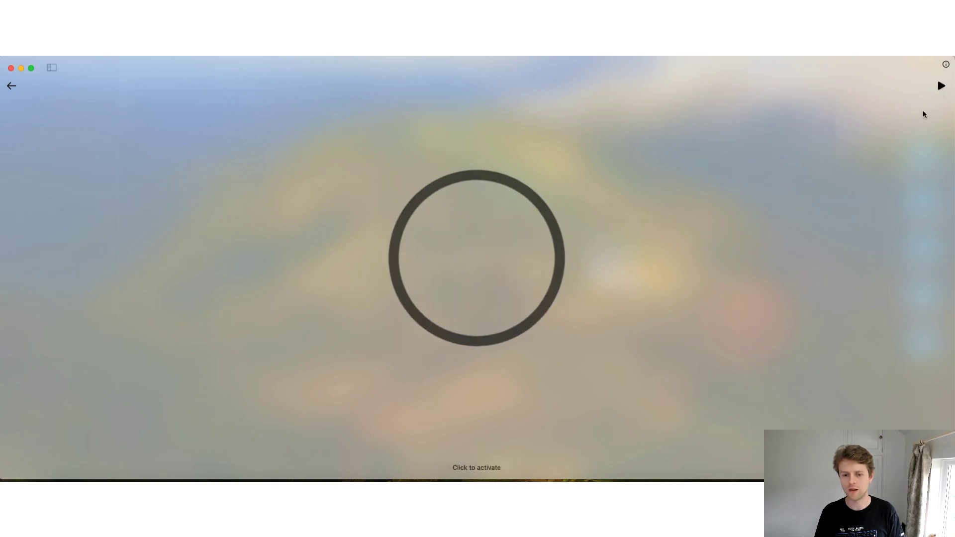
left_click(941, 86)
left_click(941, 87)
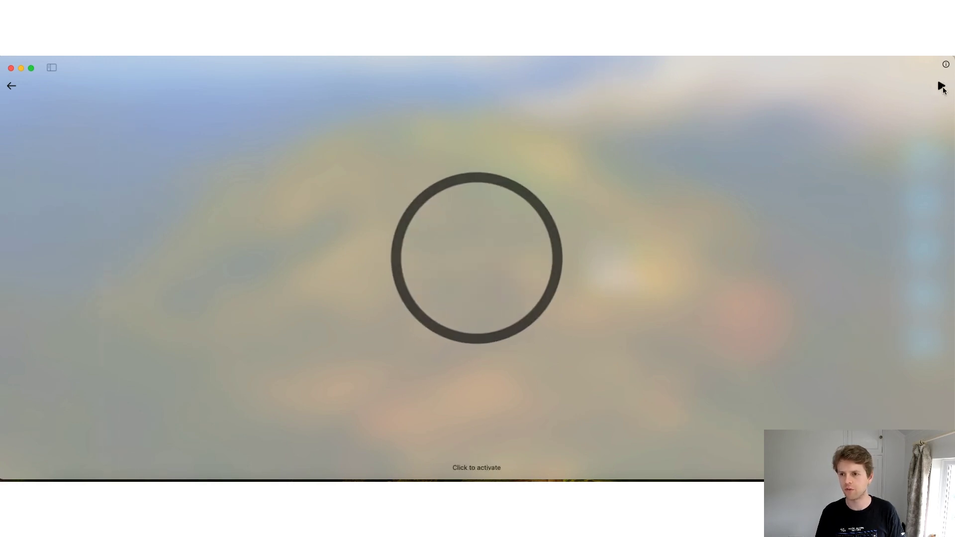
left_click(11, 87)
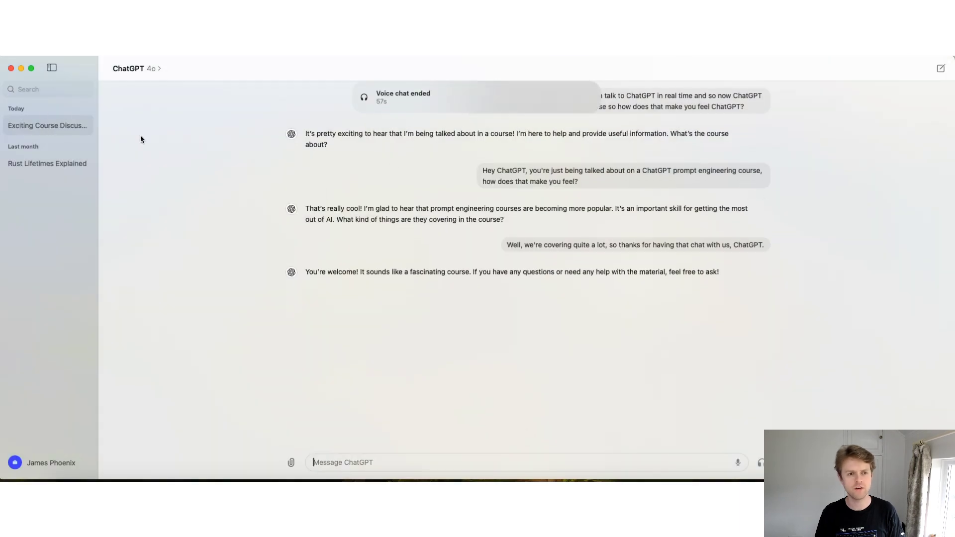
Check the Rust Lifetimes Explained and Exciting Course Discussion chats, then switch to the Brave browser.
left_click(29, 167)
left_click(50, 125)
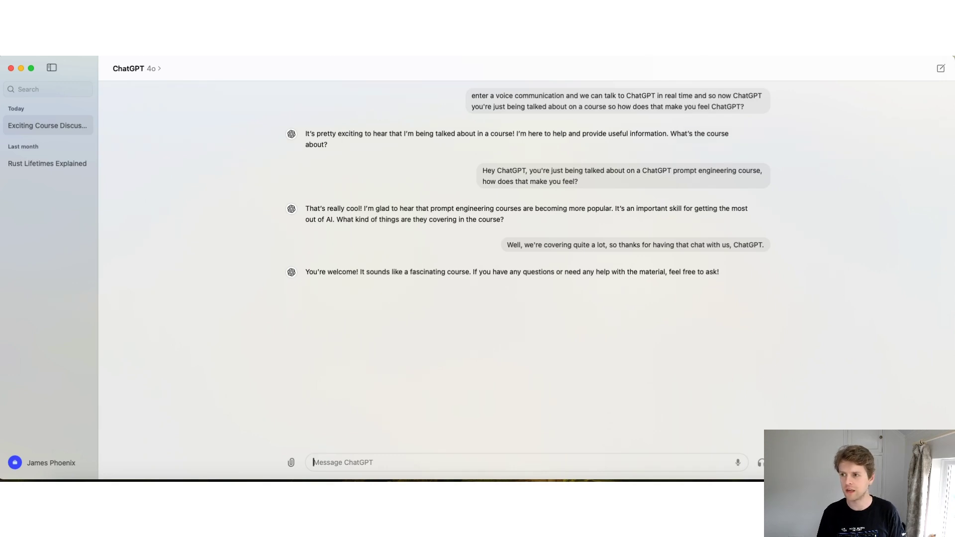
key("super+Tab")
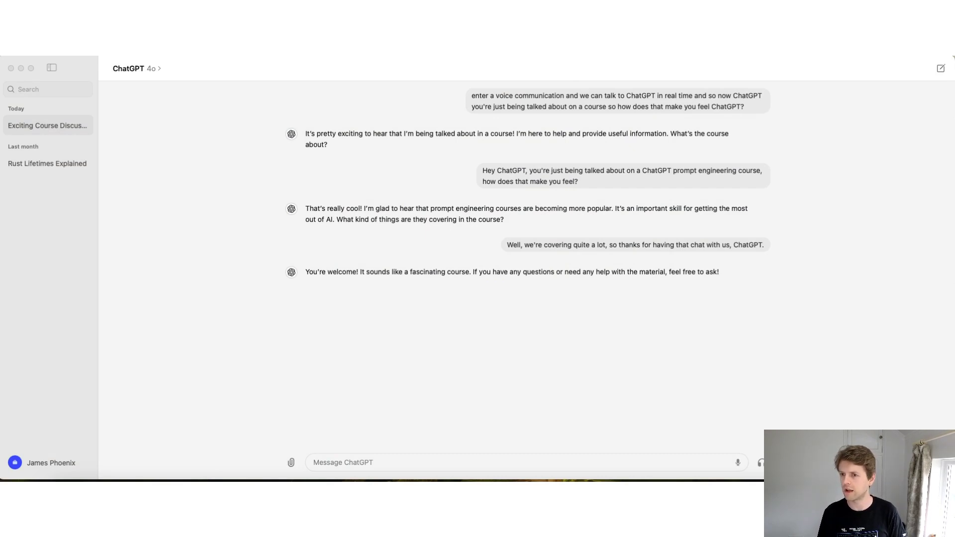
key("super+Tab")
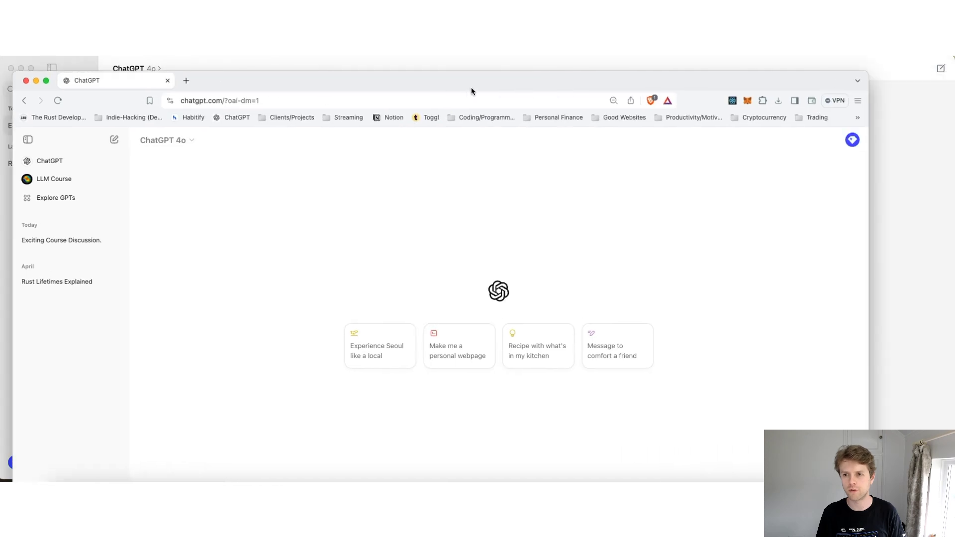
Tile the browser at top right and the desktop app in the left half, then start a voice chat.
key("ctrl+alt+j")
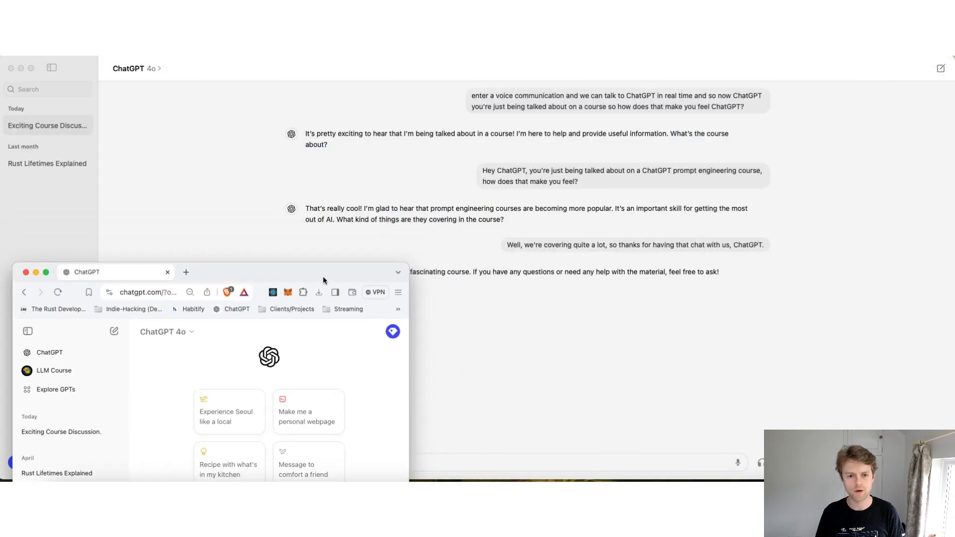
left_click_drag(323, 276, 868, 72)
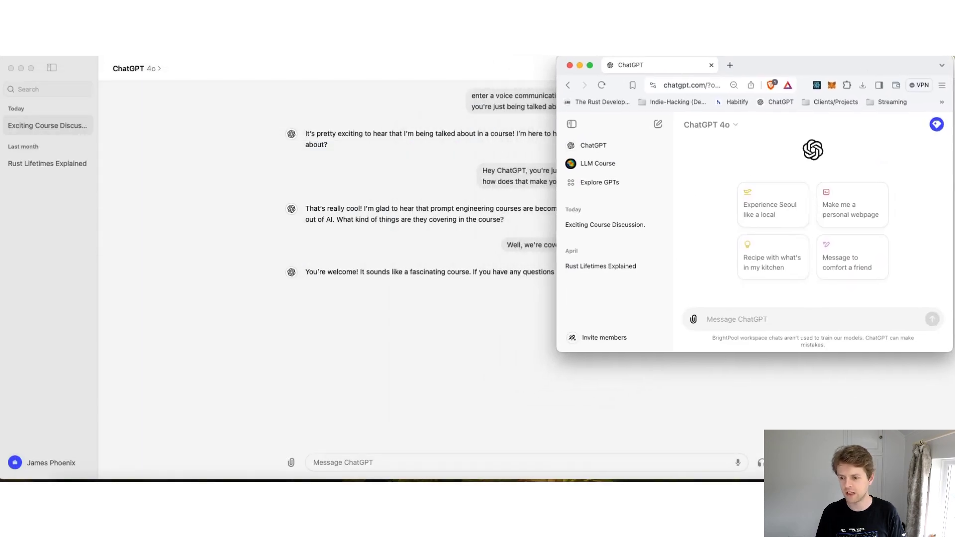
left_click(530, 459)
key("ctrl+alt+Left")
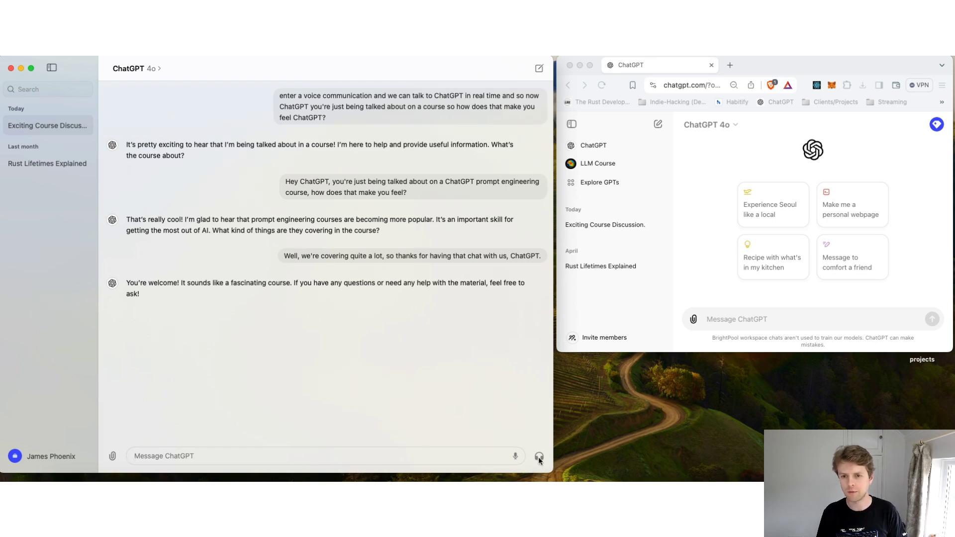
left_click(539, 456)
Send "We're currently learning about prompt engineering." in the web chat.
left_click(696, 176)
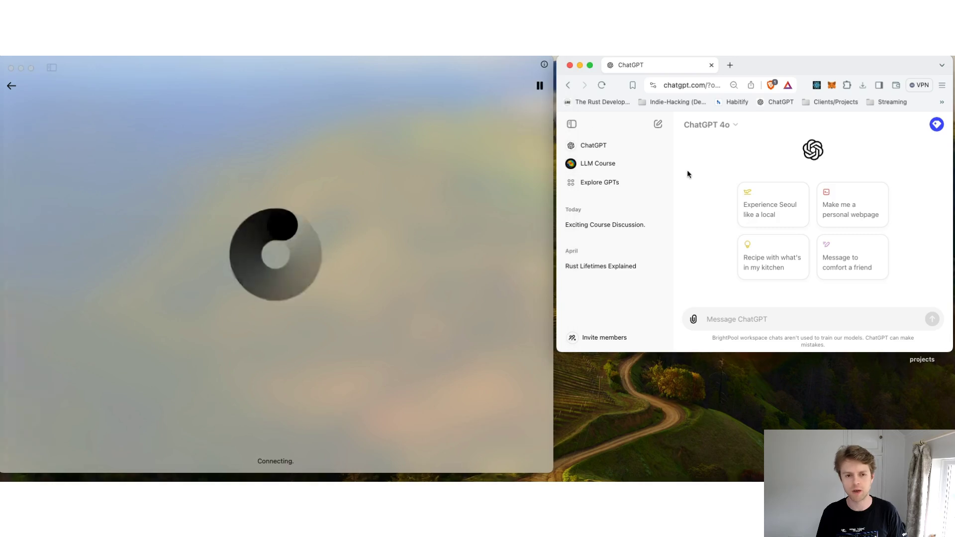
left_click(725, 319)
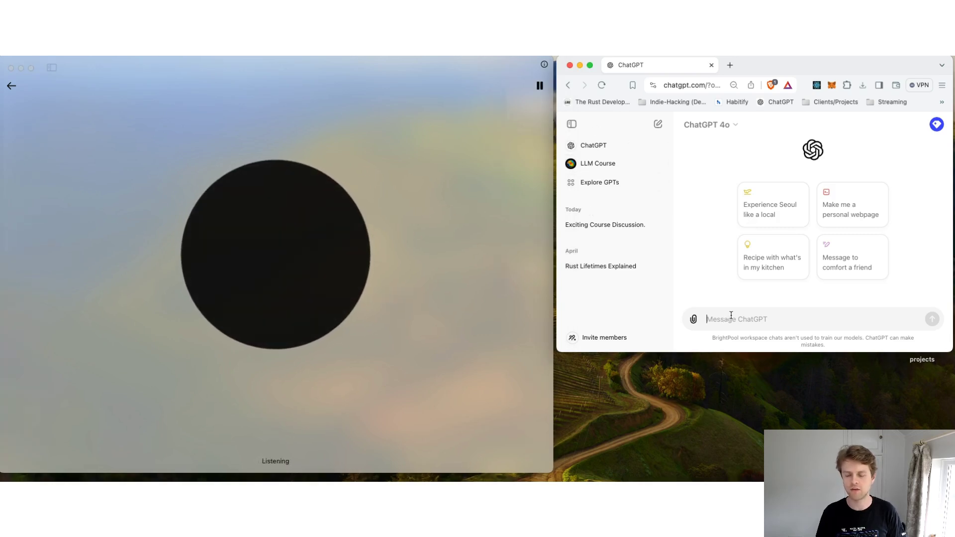
type("We're curren")
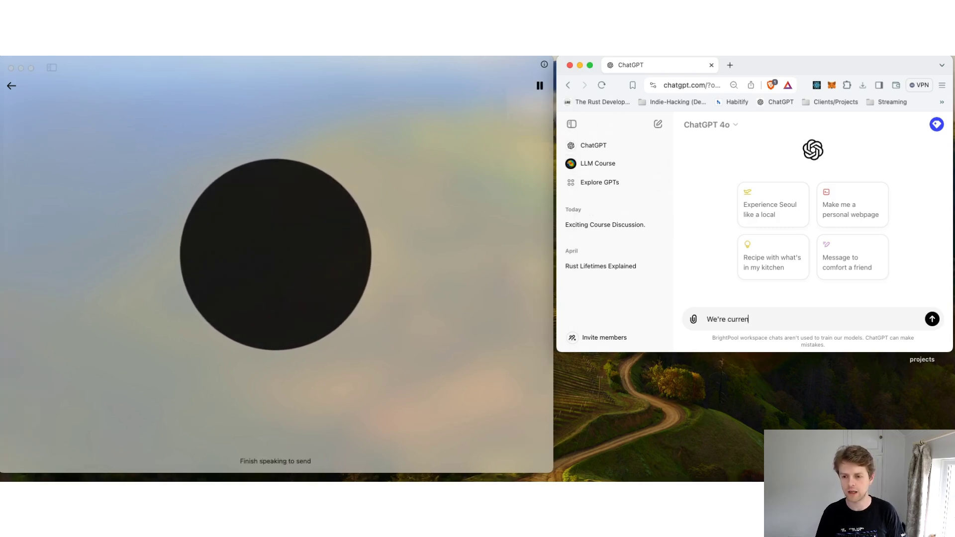
type("tly learning about prompt engineering.")
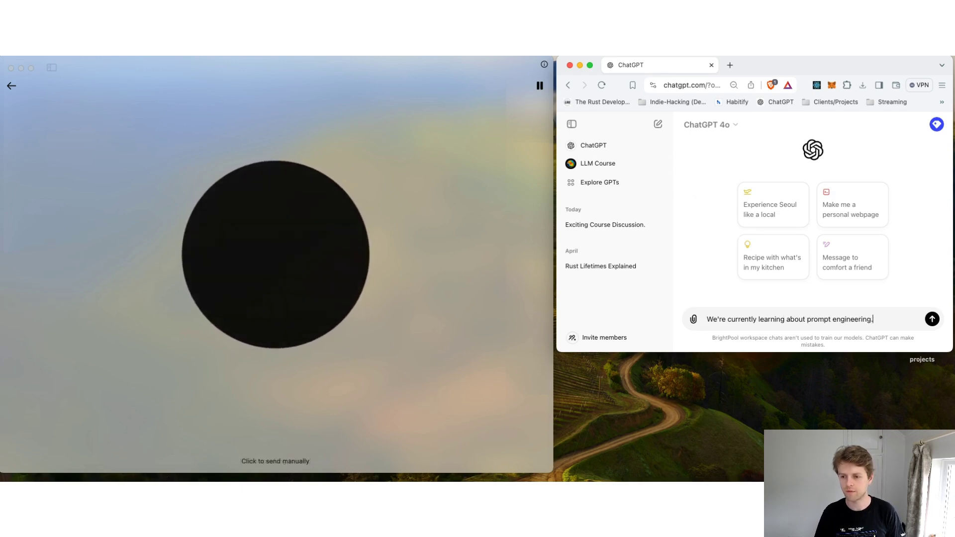
key("Return")
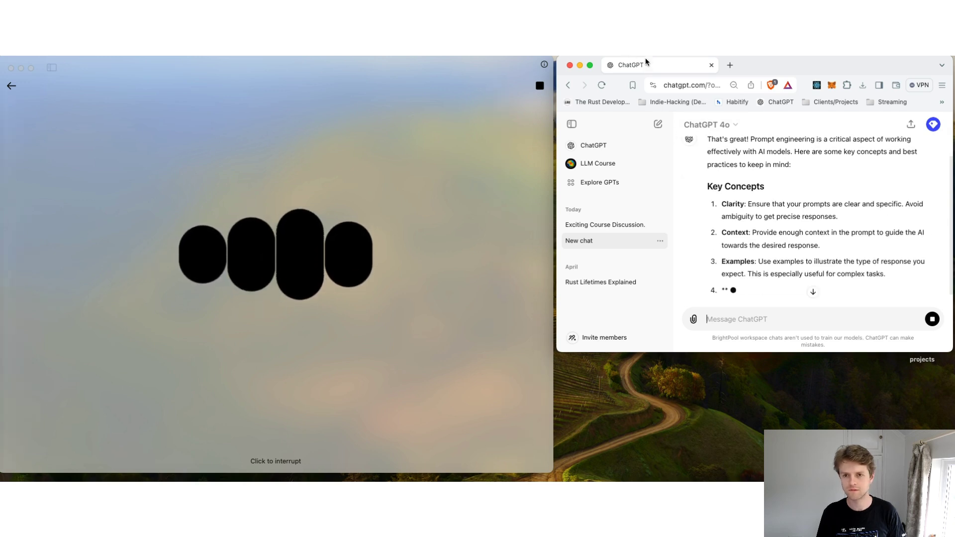
Check the voice chat window, then make the browser taller and scroll up through the reply.
left_click(694, 85)
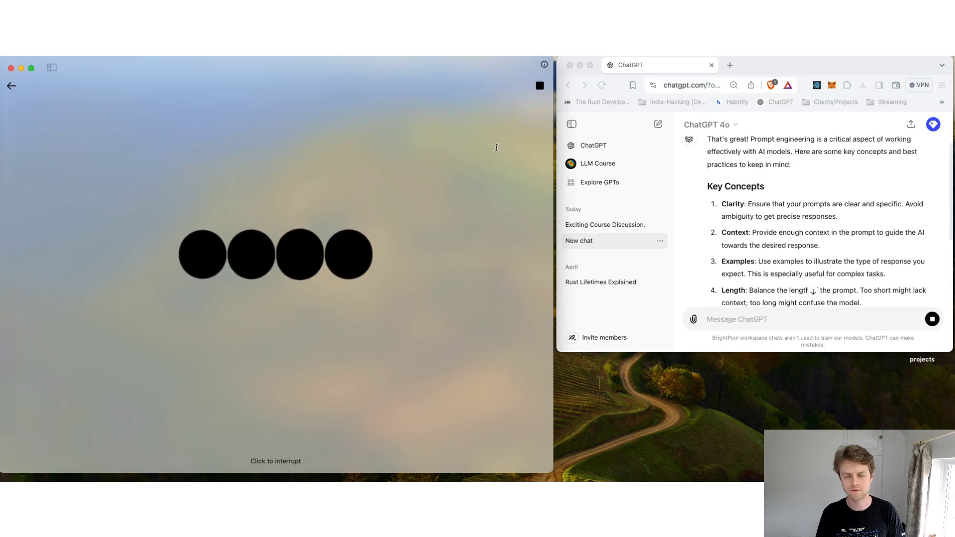
left_click(497, 147)
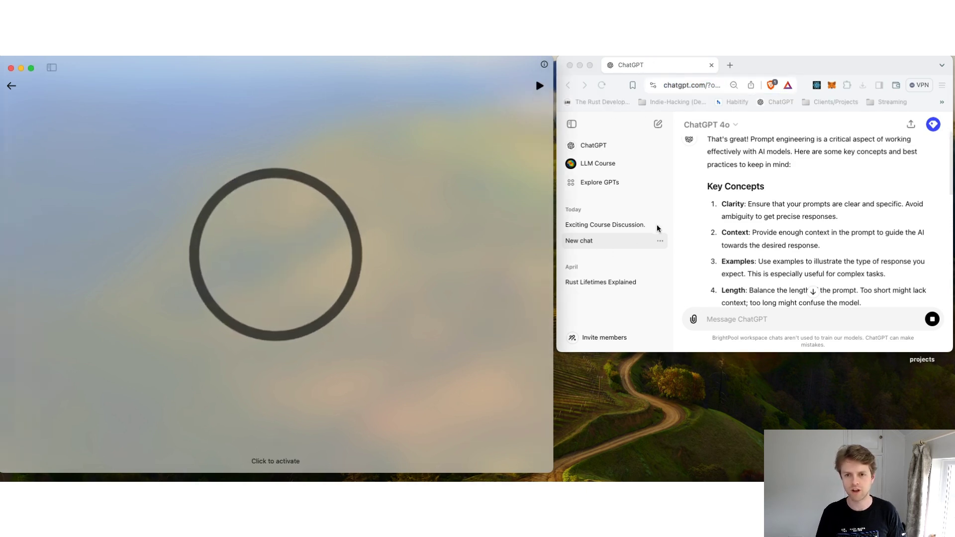
left_click(731, 255)
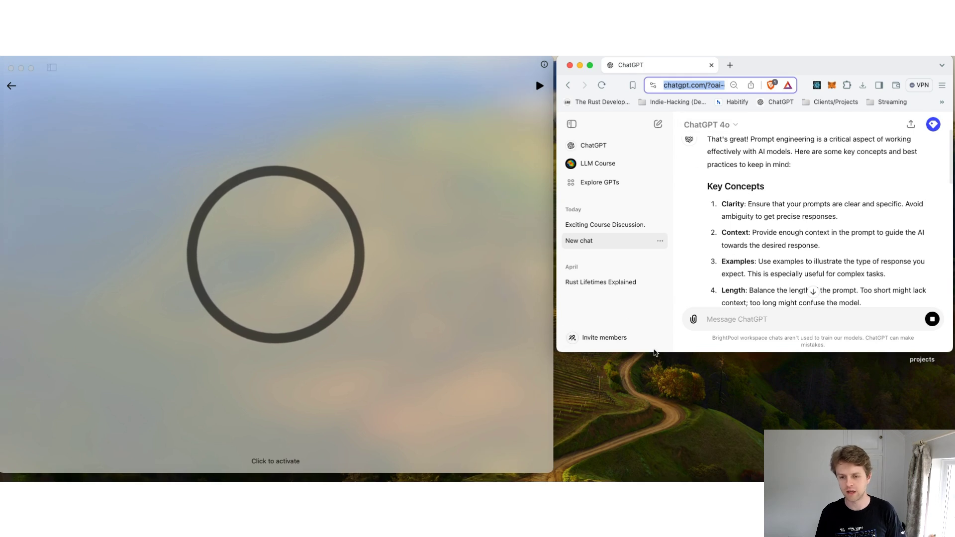
left_click_drag(655, 352, 645, 472)
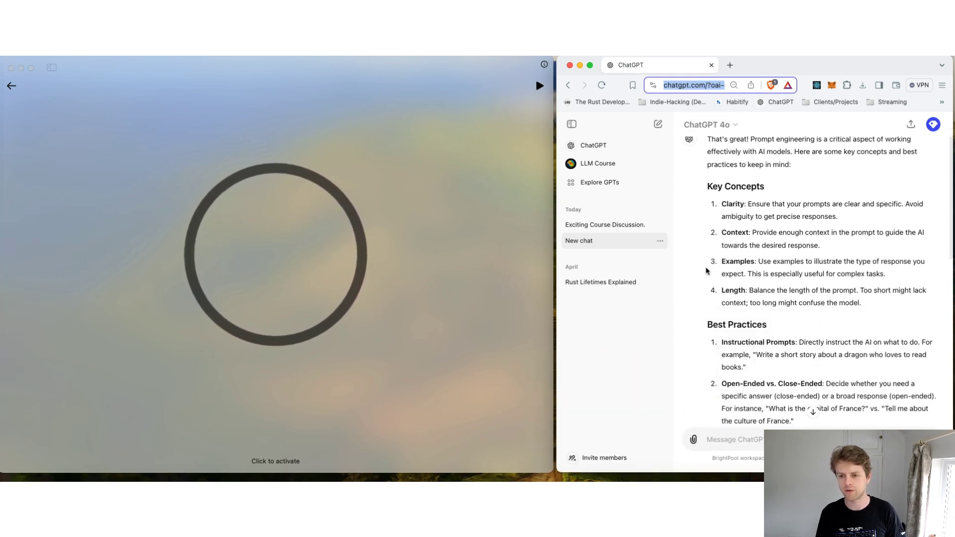
scroll(726, 275, "up", 1)
scroll(727, 274, "up", 2)
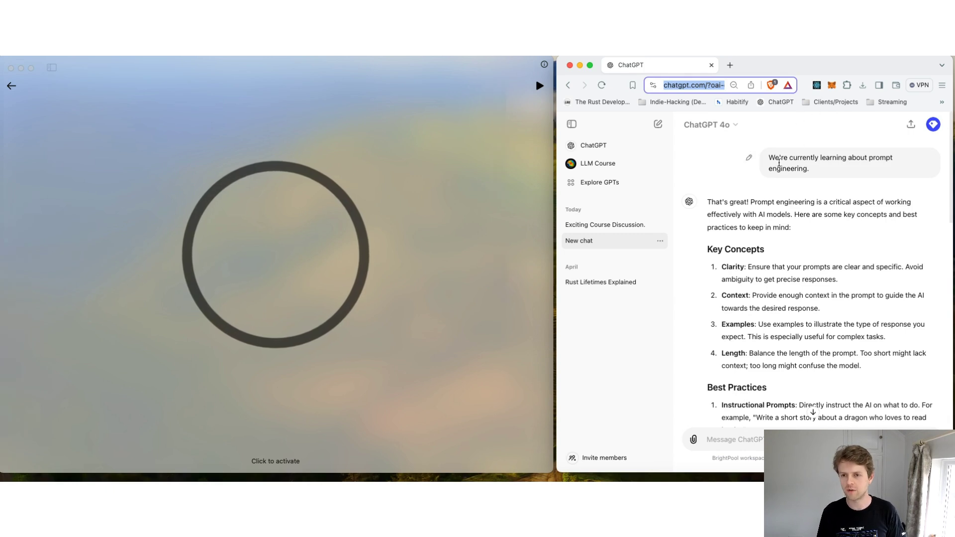
Open the Prompt Engineering Basics chat in the browser sidebar and scroll up.
left_click(633, 240)
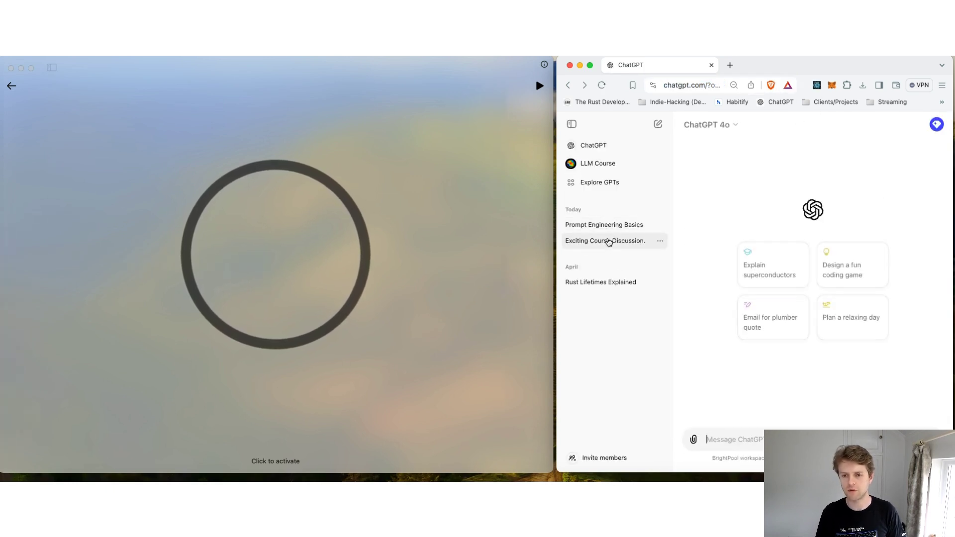
left_click(611, 242)
left_click(610, 226)
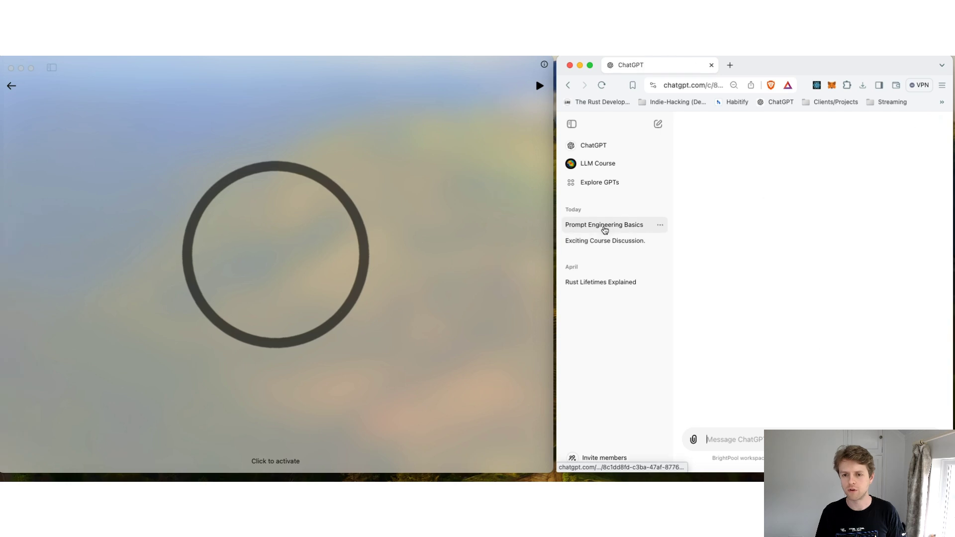
scroll(756, 230, "up", 15)
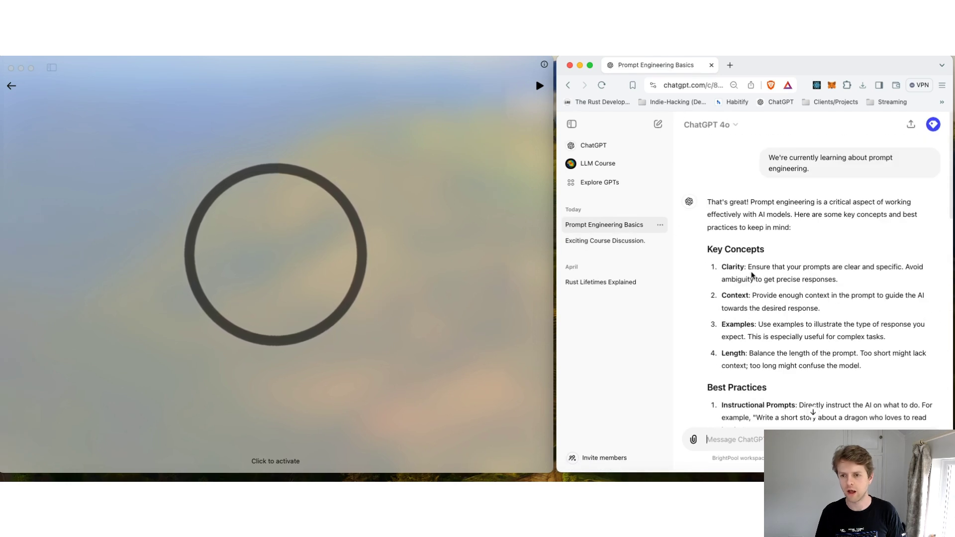
Exit voice mode in the desktop app and reload the ChatGPT web page.
left_click(149, 121)
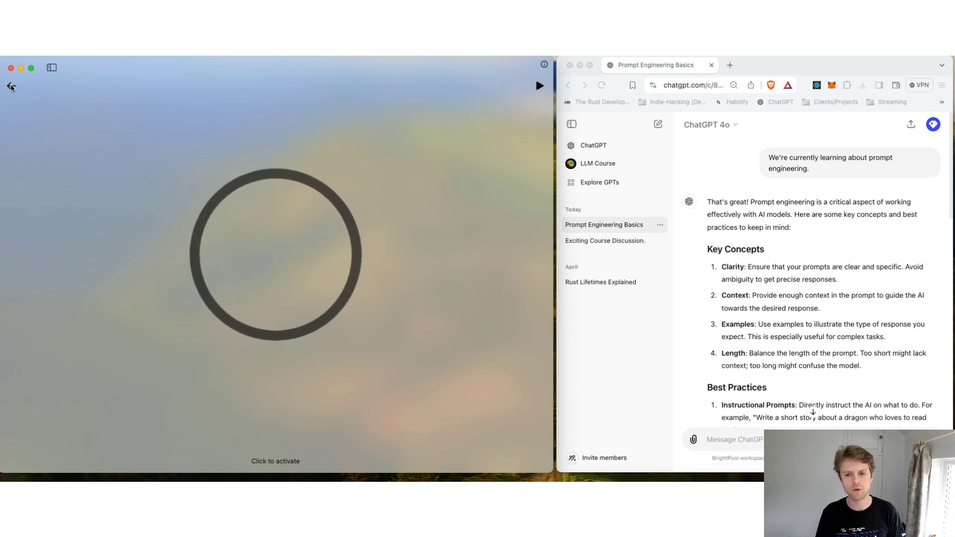
left_click(52, 68)
left_click(682, 204)
key("super+r")
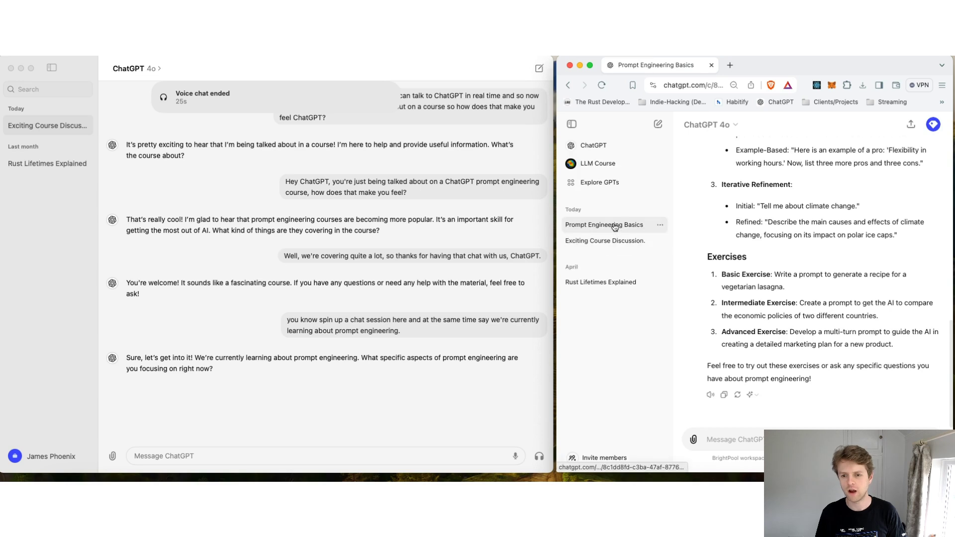
Highlight the prompt-engineering message and reply in Exciting Course Discussion, then return to Prompt Engineering Basics.
left_click(613, 241)
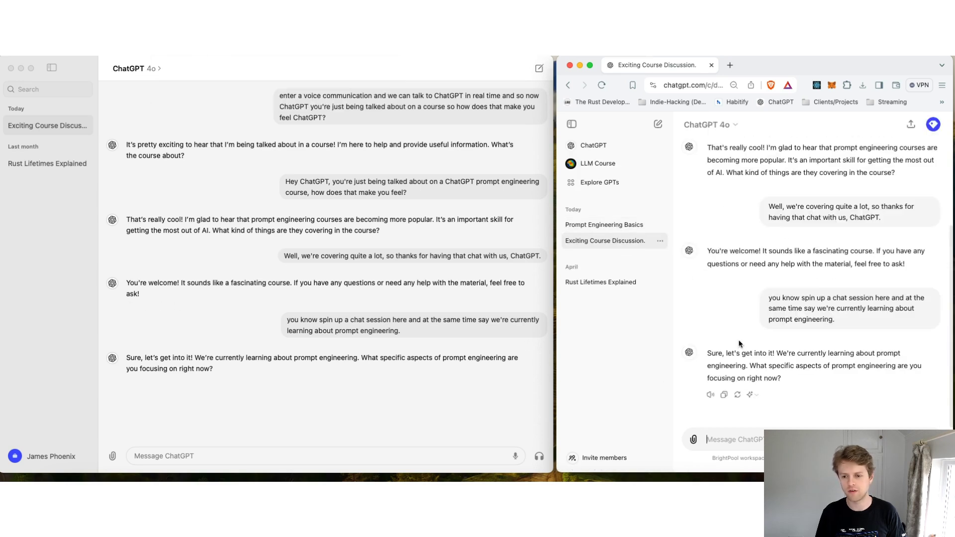
left_click_drag(704, 352, 837, 387)
left_click_drag(768, 298, 844, 327)
left_click(622, 227)
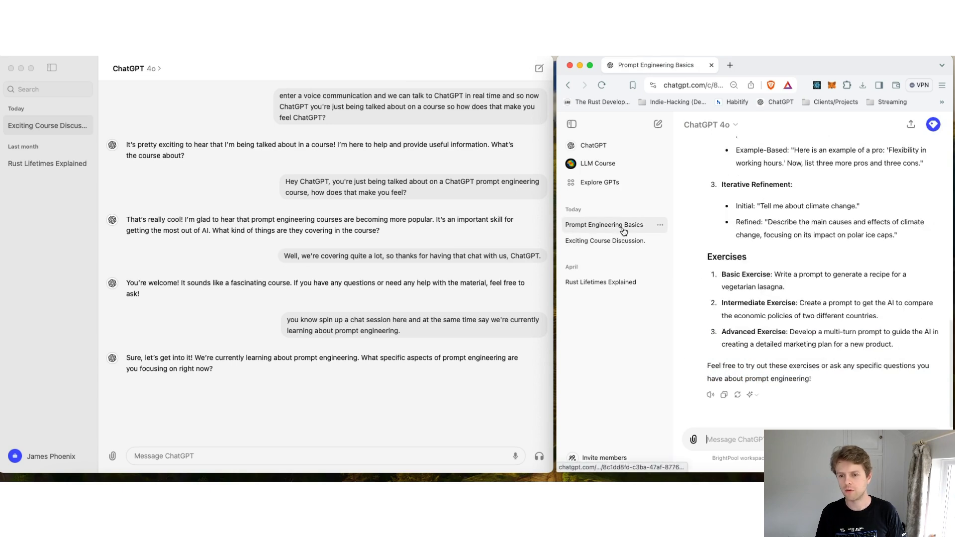
Scroll Prompt Engineering Basics to the top, select the first user message, then open Exciting Course Discussion.
left_click(408, 434)
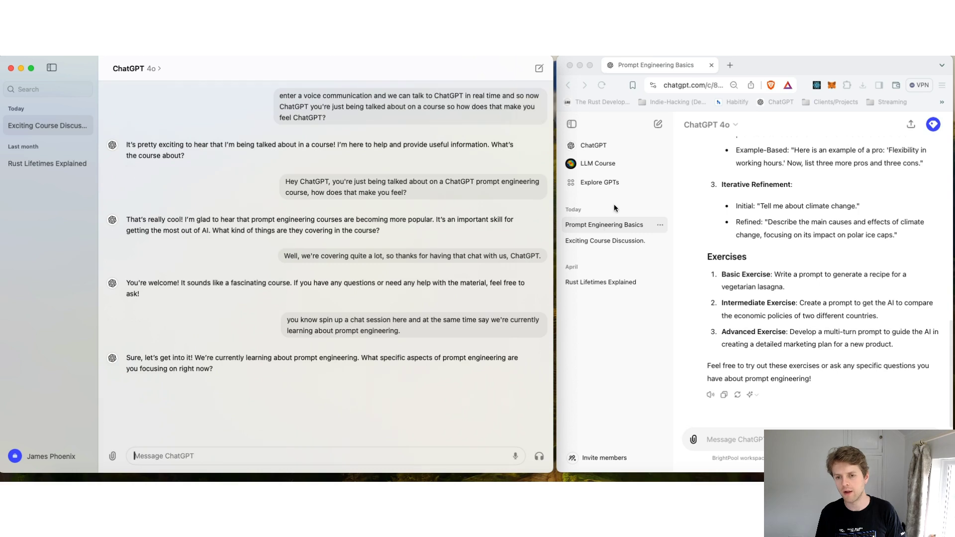
left_click(614, 230)
scroll(778, 271, "up", 3)
scroll(778, 272, "up", 10)
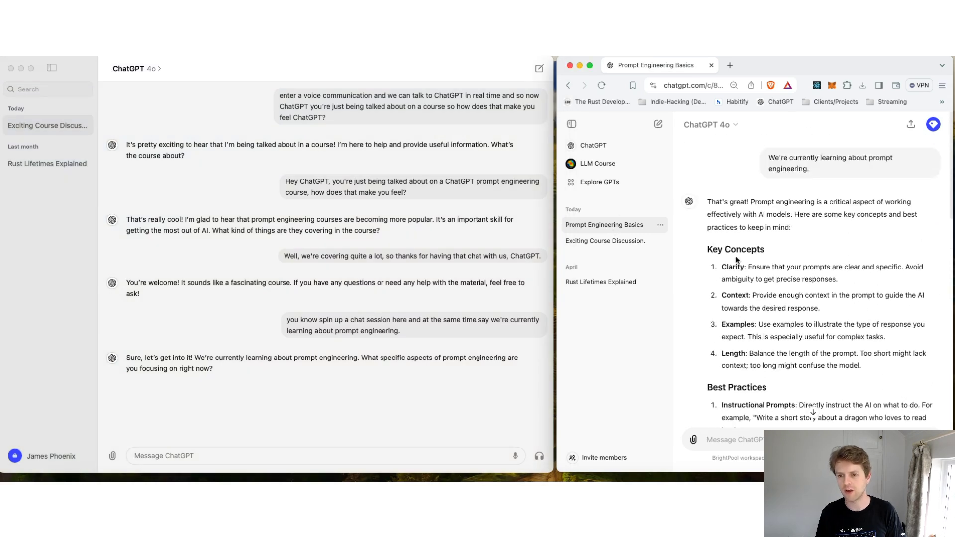
left_click_drag(767, 158, 842, 172)
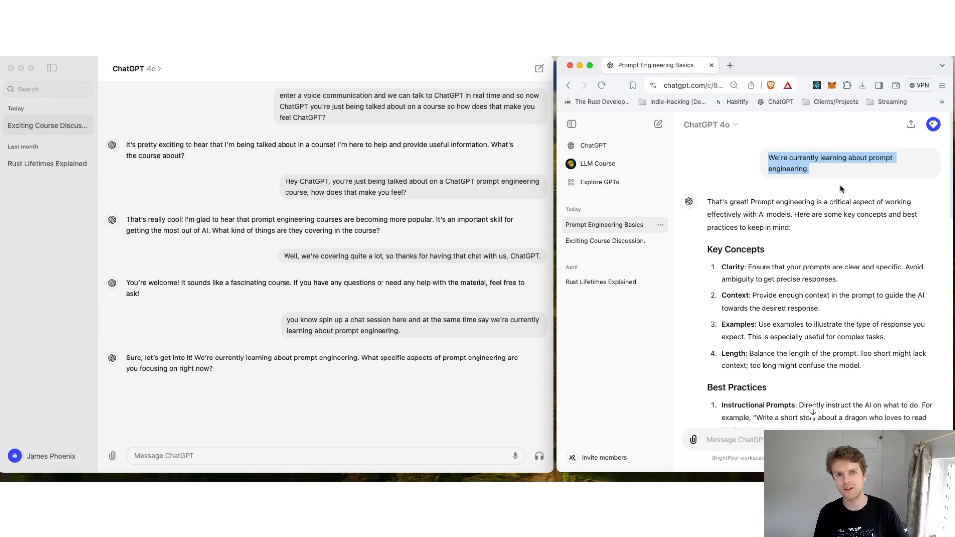
left_click(611, 241)
Return to Prompt Engineering Basics in the browser and summon the quick-chat bar with Option+Space.
left_click(608, 223)
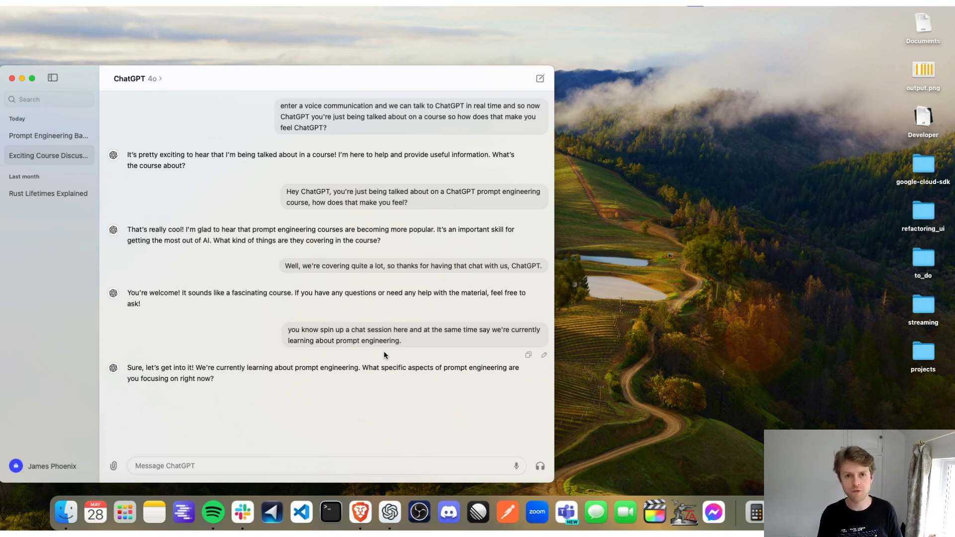
key("alt+space")
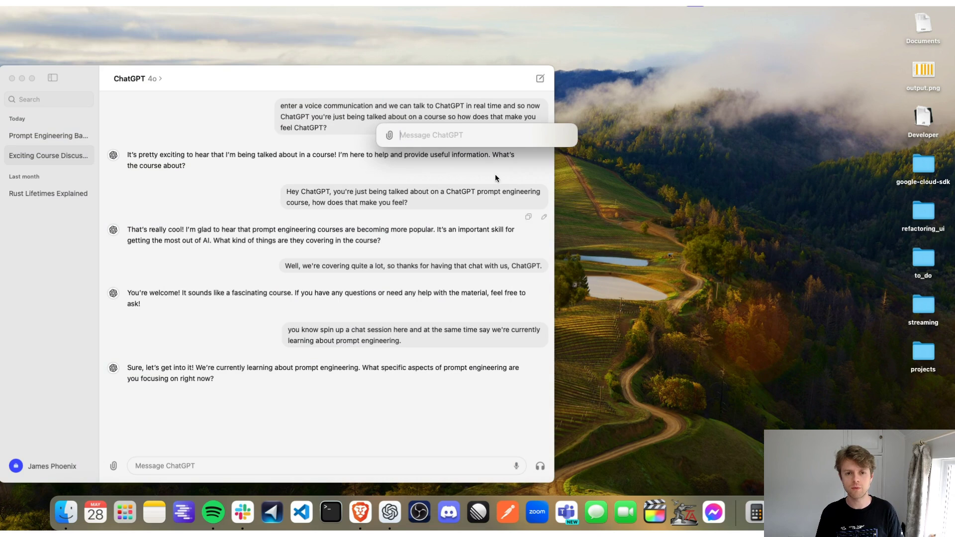
type("asdfasdf")
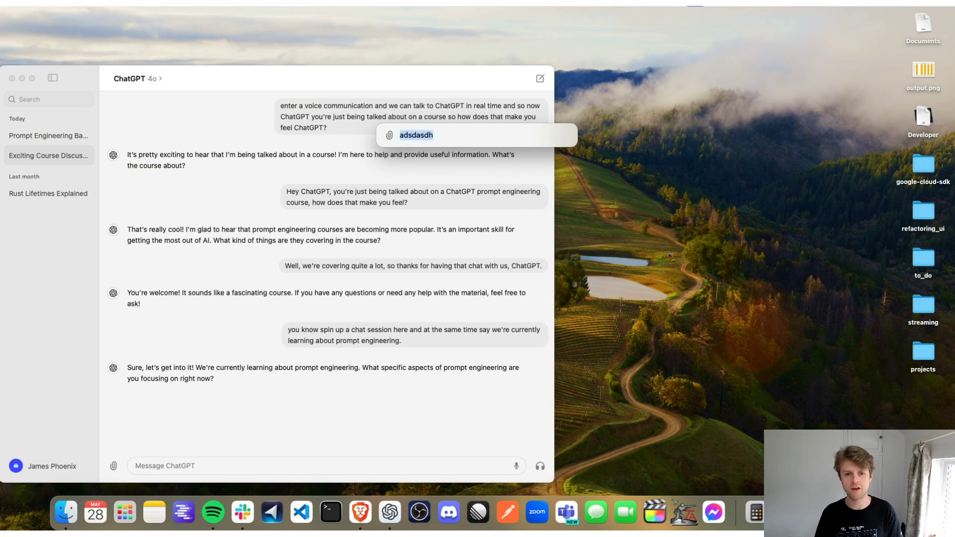
key("super+BackSpace")
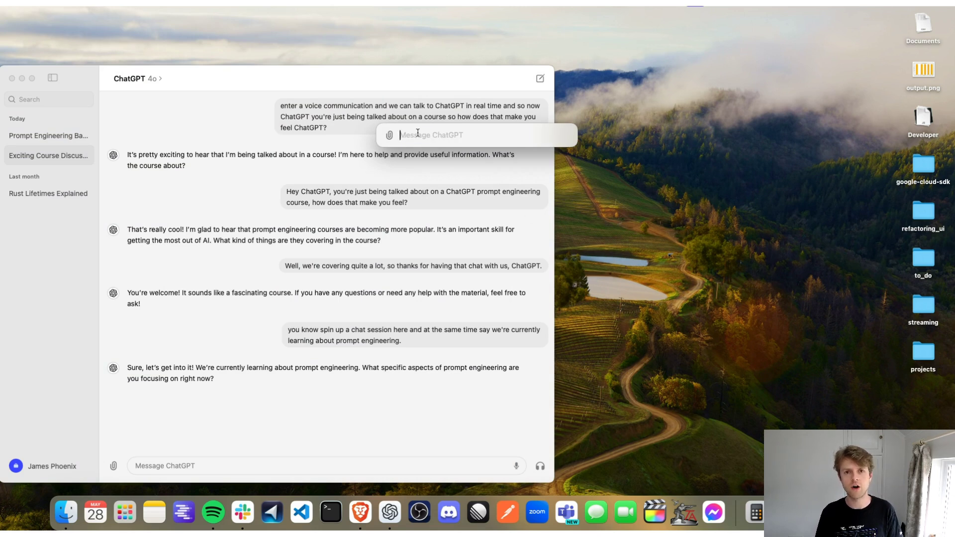
left_click(388, 136)
mouse_move(404, 170)
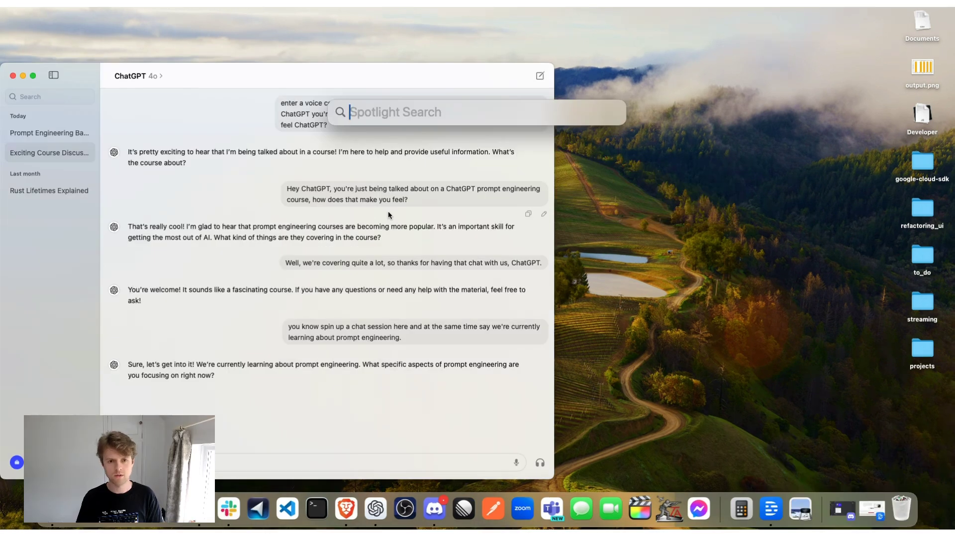
key("Escape")
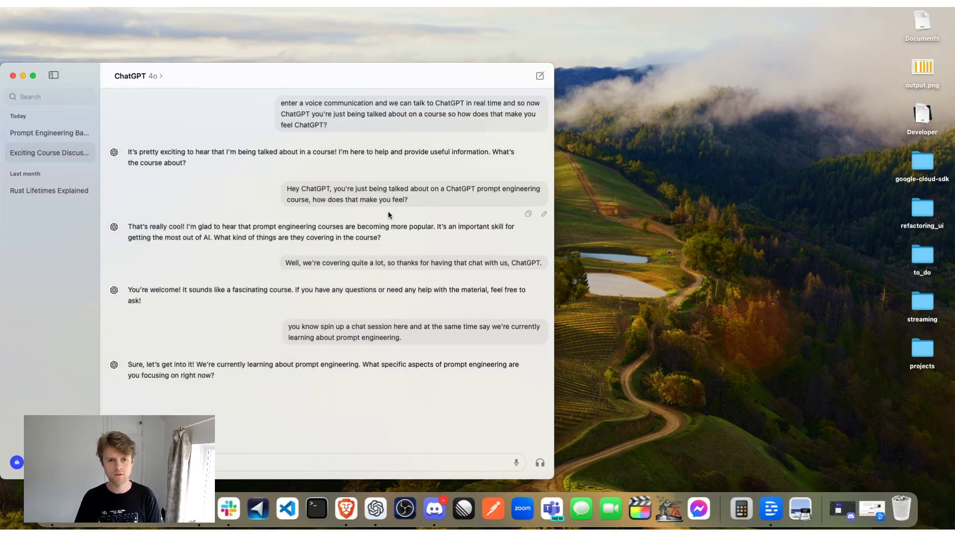
key("alt+space")
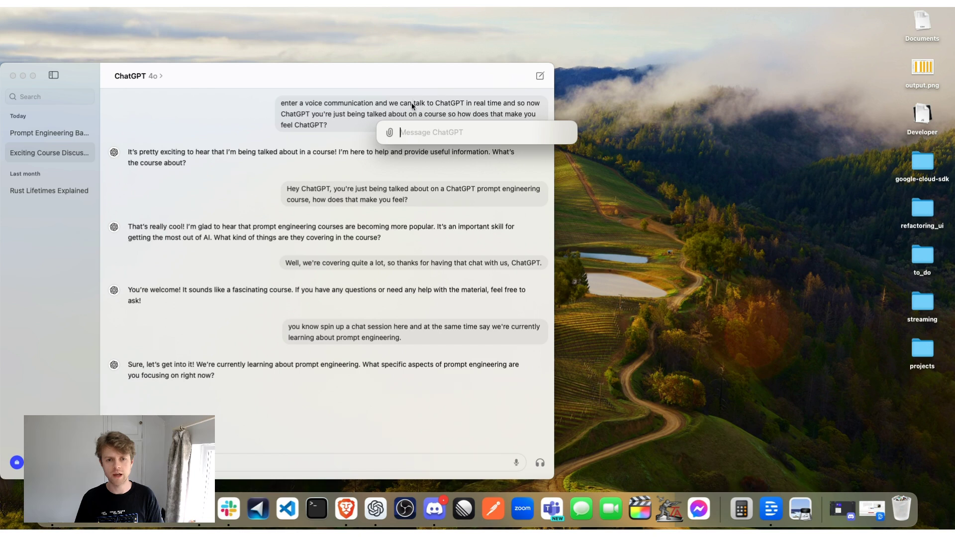
Attach a Spotify - Premium window screenshot and ask "What is the song that I am currently listening oo?".
left_click(389, 132)
mouse_move(410, 166)
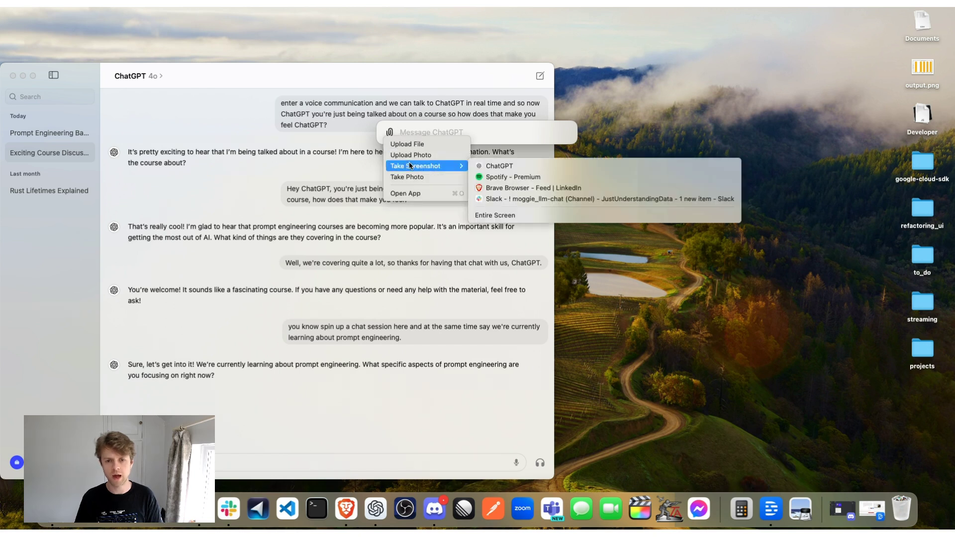
left_click(520, 178)
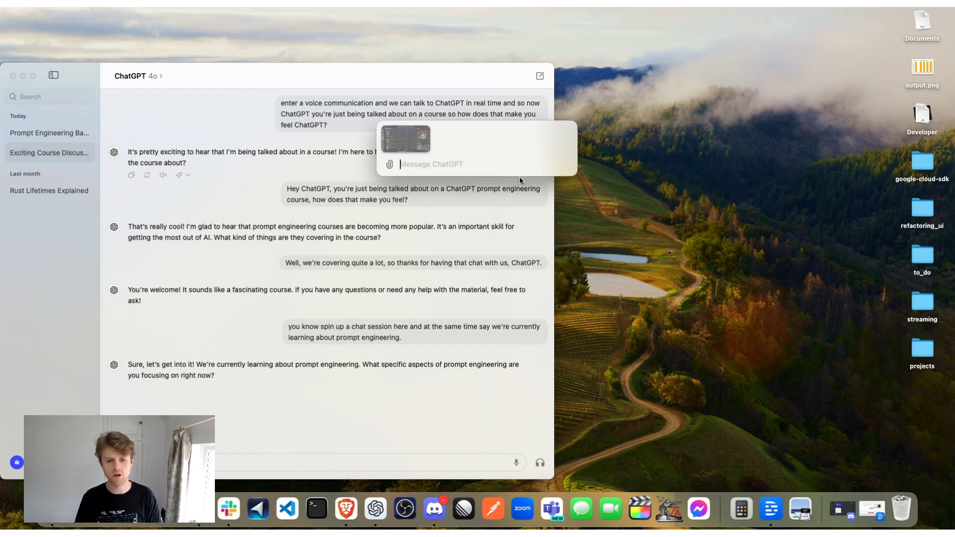
type("W")
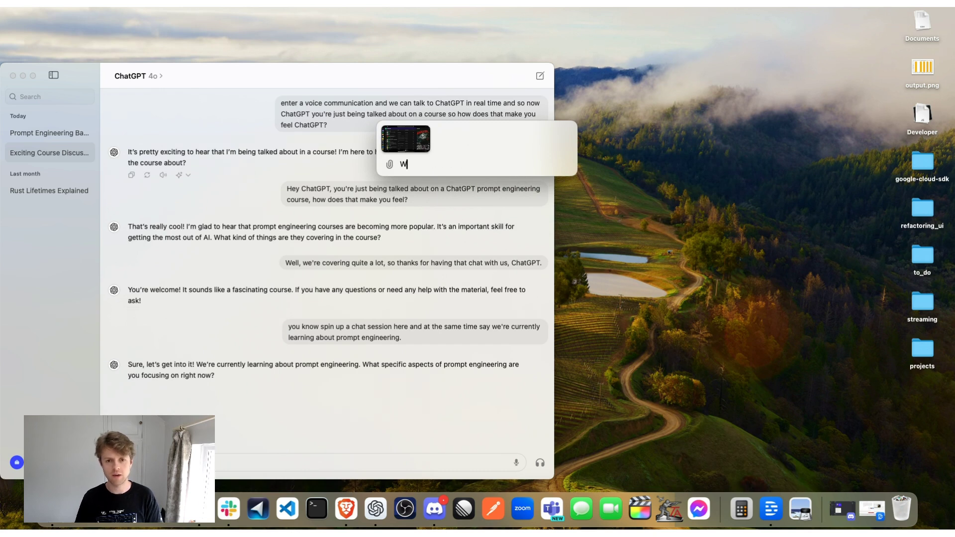
type("hat is the song that I a")
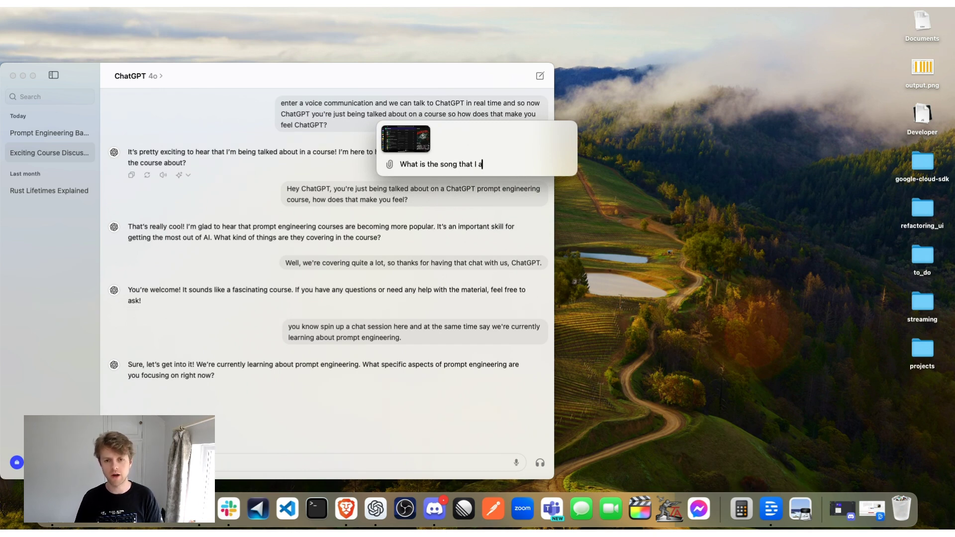
type("m currently listening")
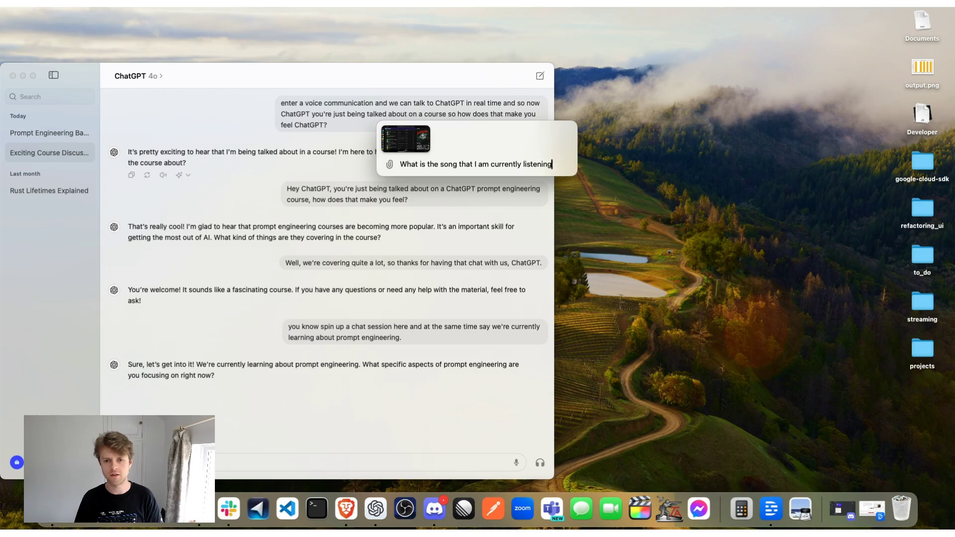
type(" oo?")
key("Return")
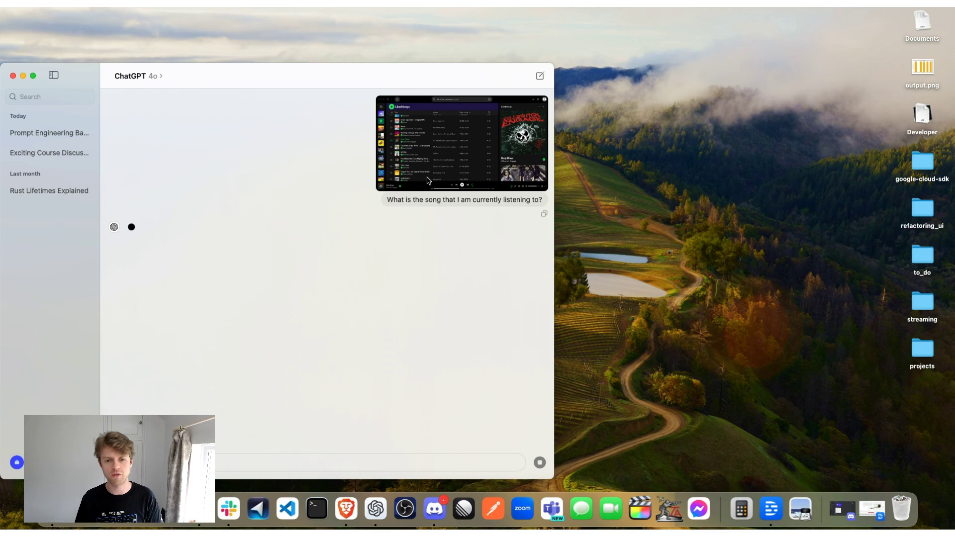
Move Spotify beside ChatGPT and select the reply naming "Holy Diver" by Killswitch Engage.
left_click(767, 38)
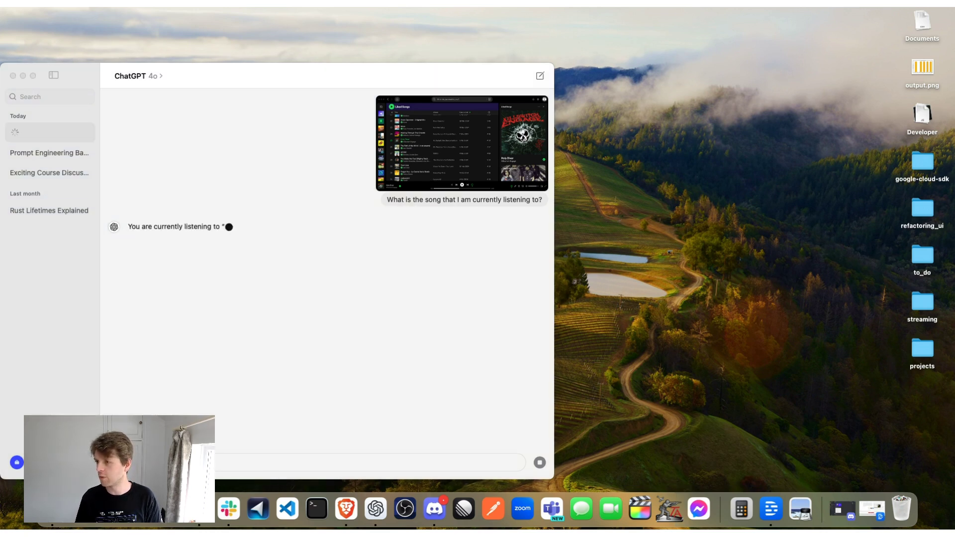
key("super+Tab")
left_click_drag(834, 155, 838, 73)
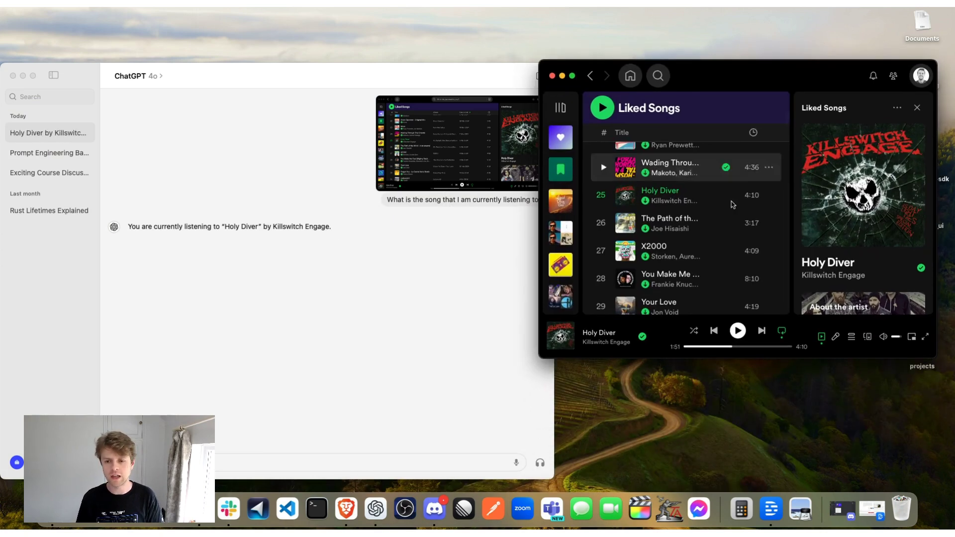
left_click(198, 219)
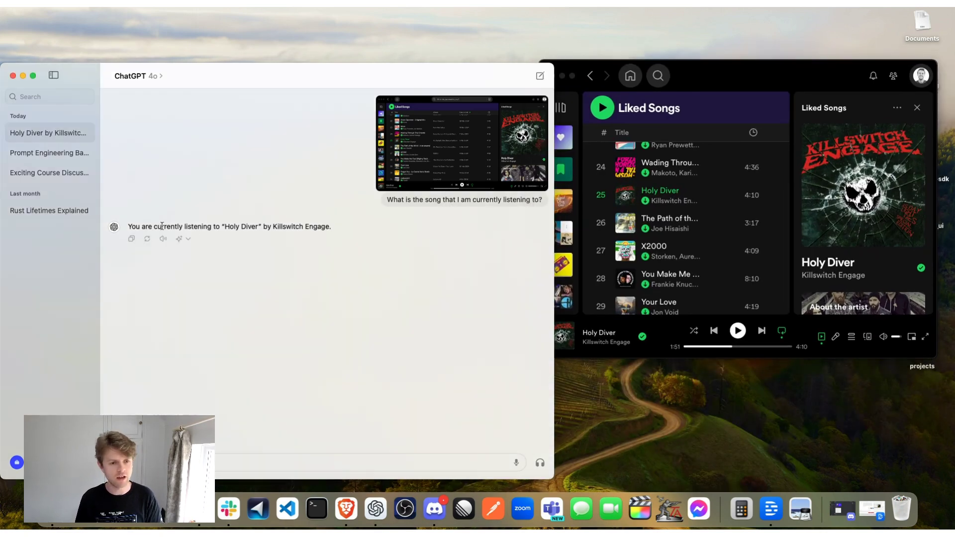
left_click_drag(128, 227, 334, 224)
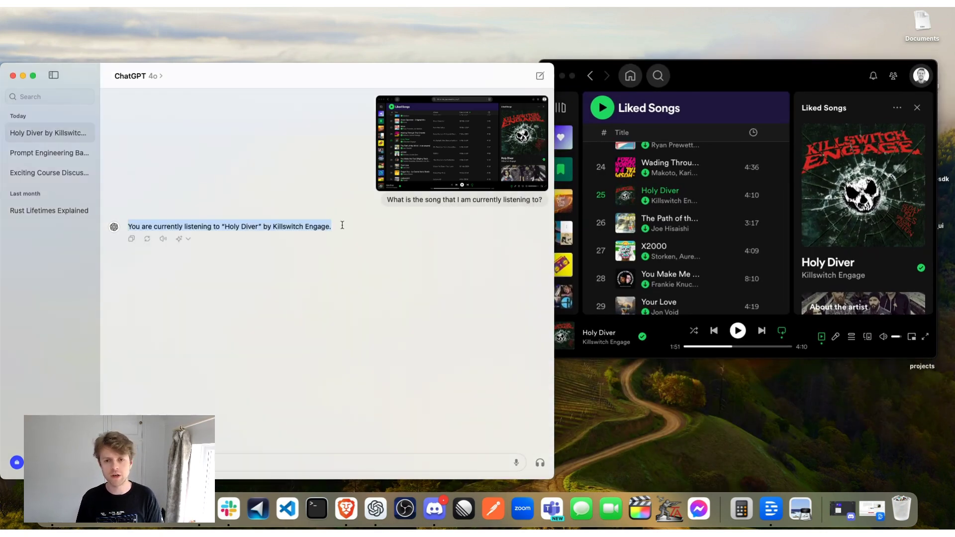